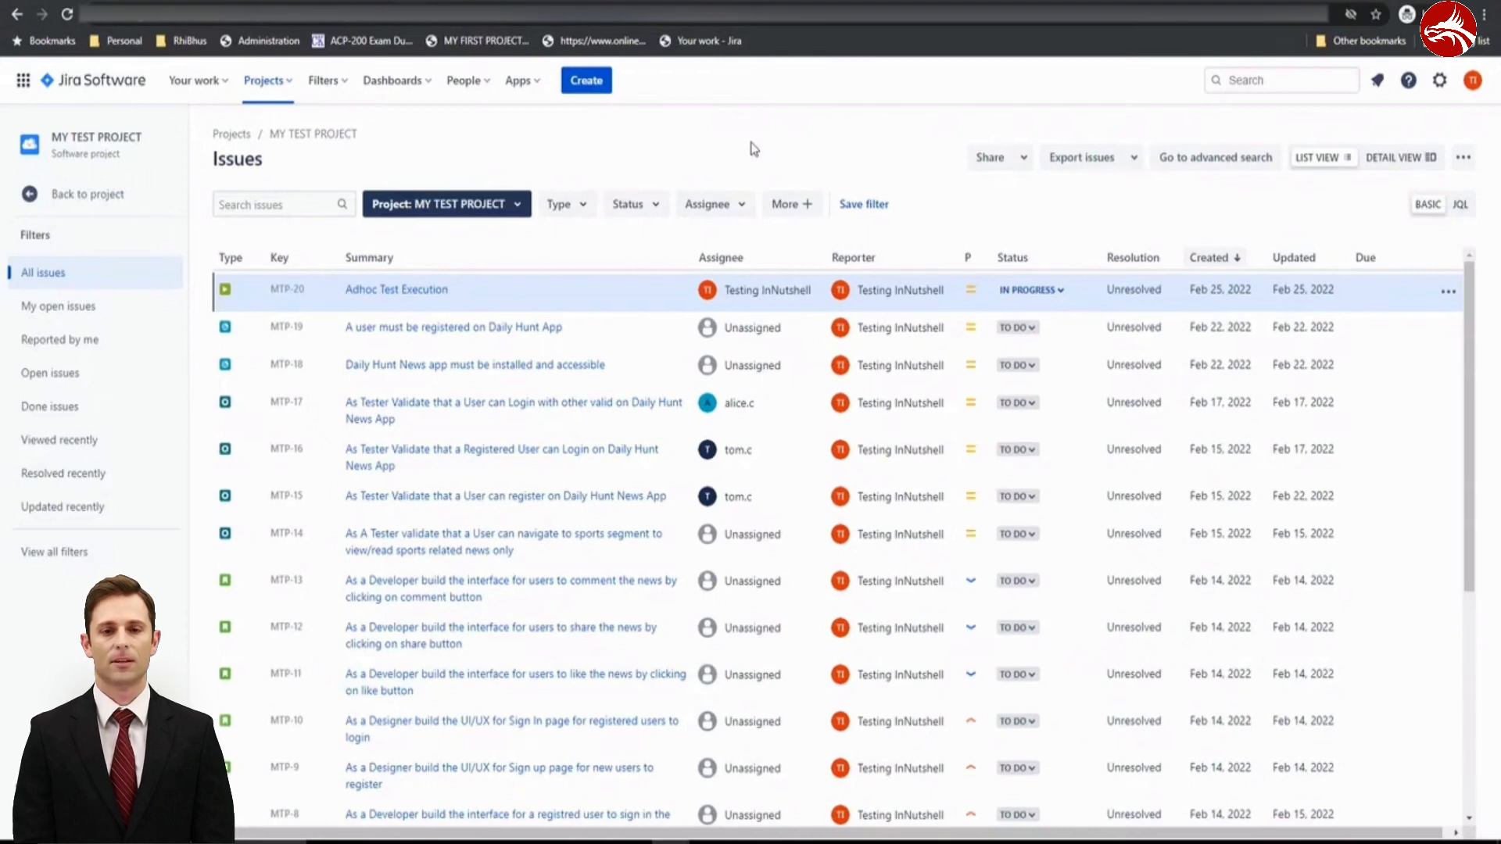
Step: Create a Test Set issue in MY TEST PROJECT with the summary "Exploratory Test Set"
click(590, 86)
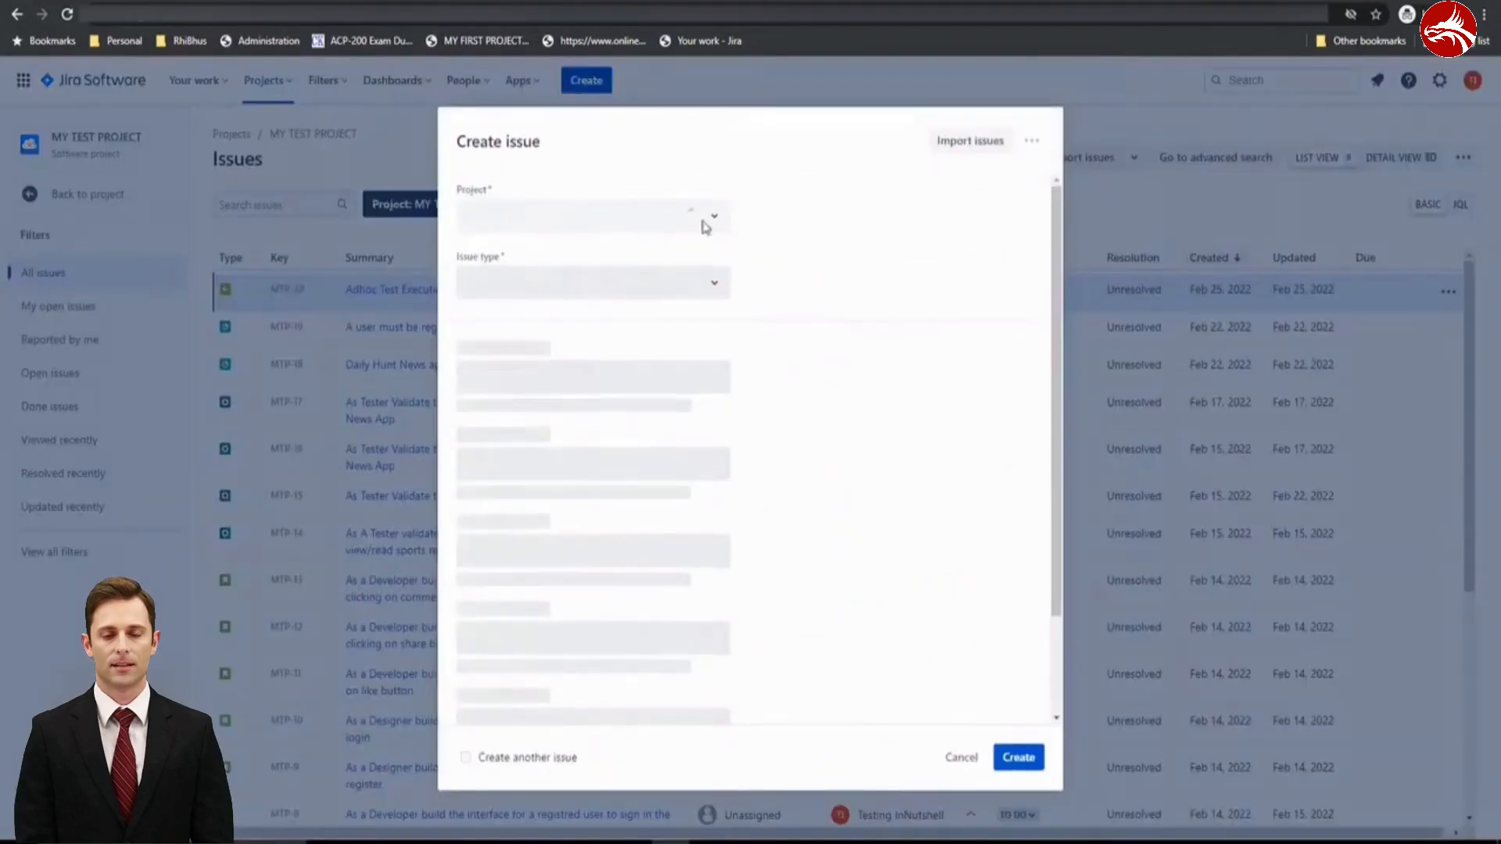
click(720, 286)
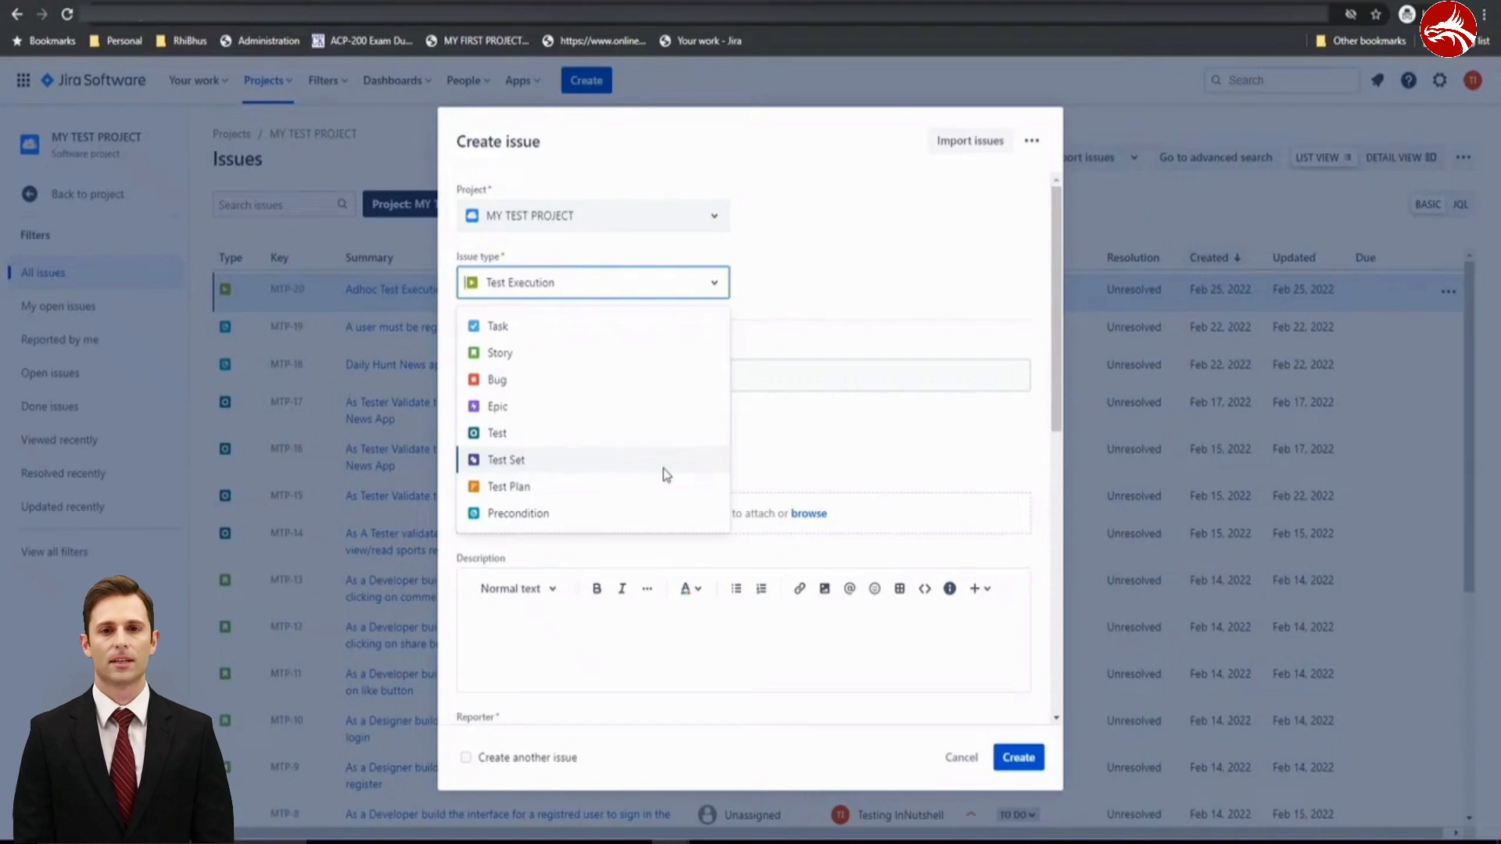
click(563, 467)
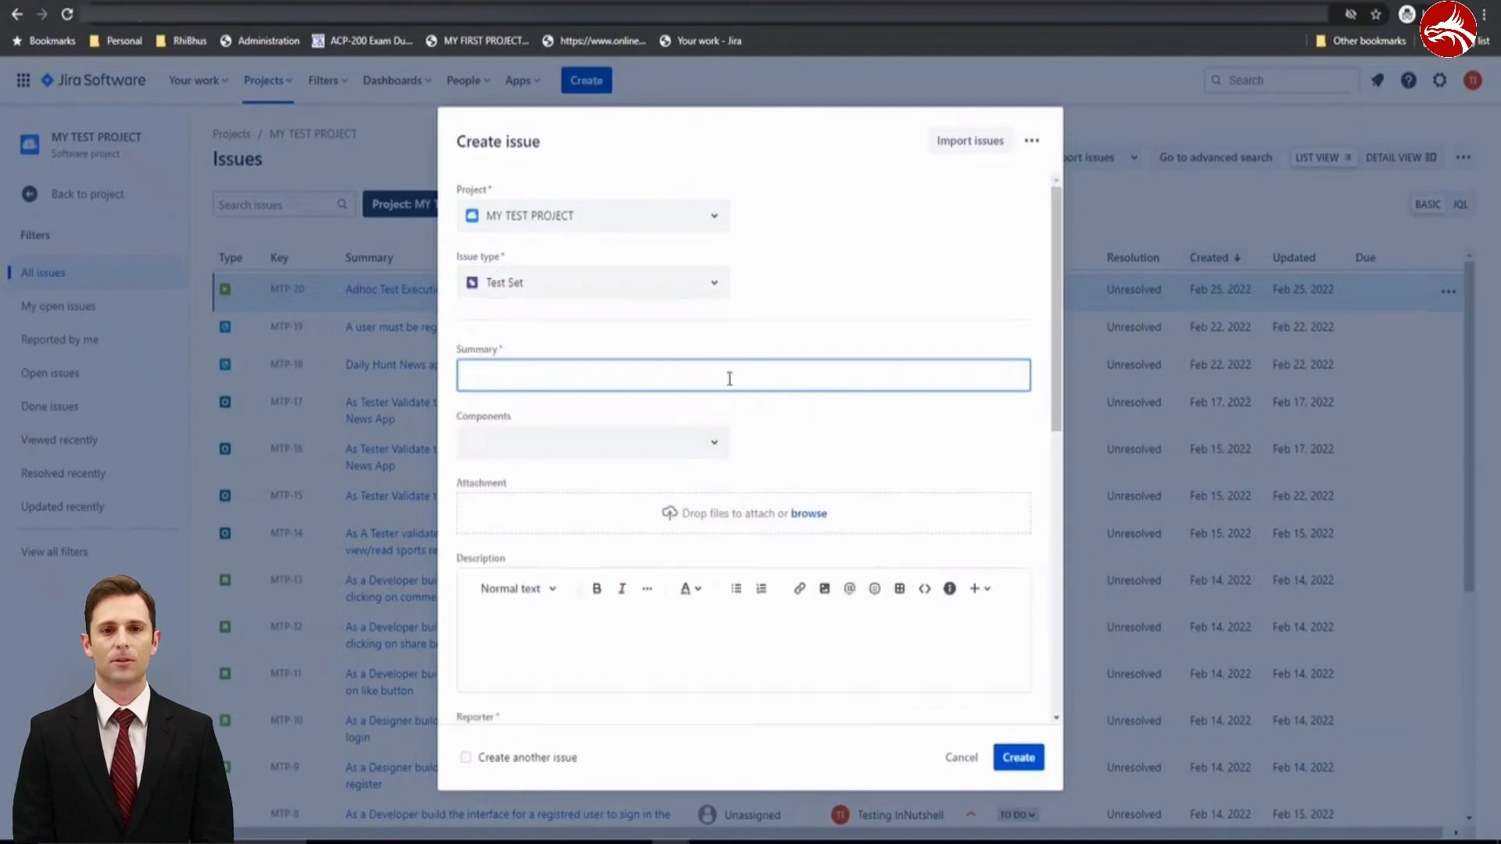
text(Ex)
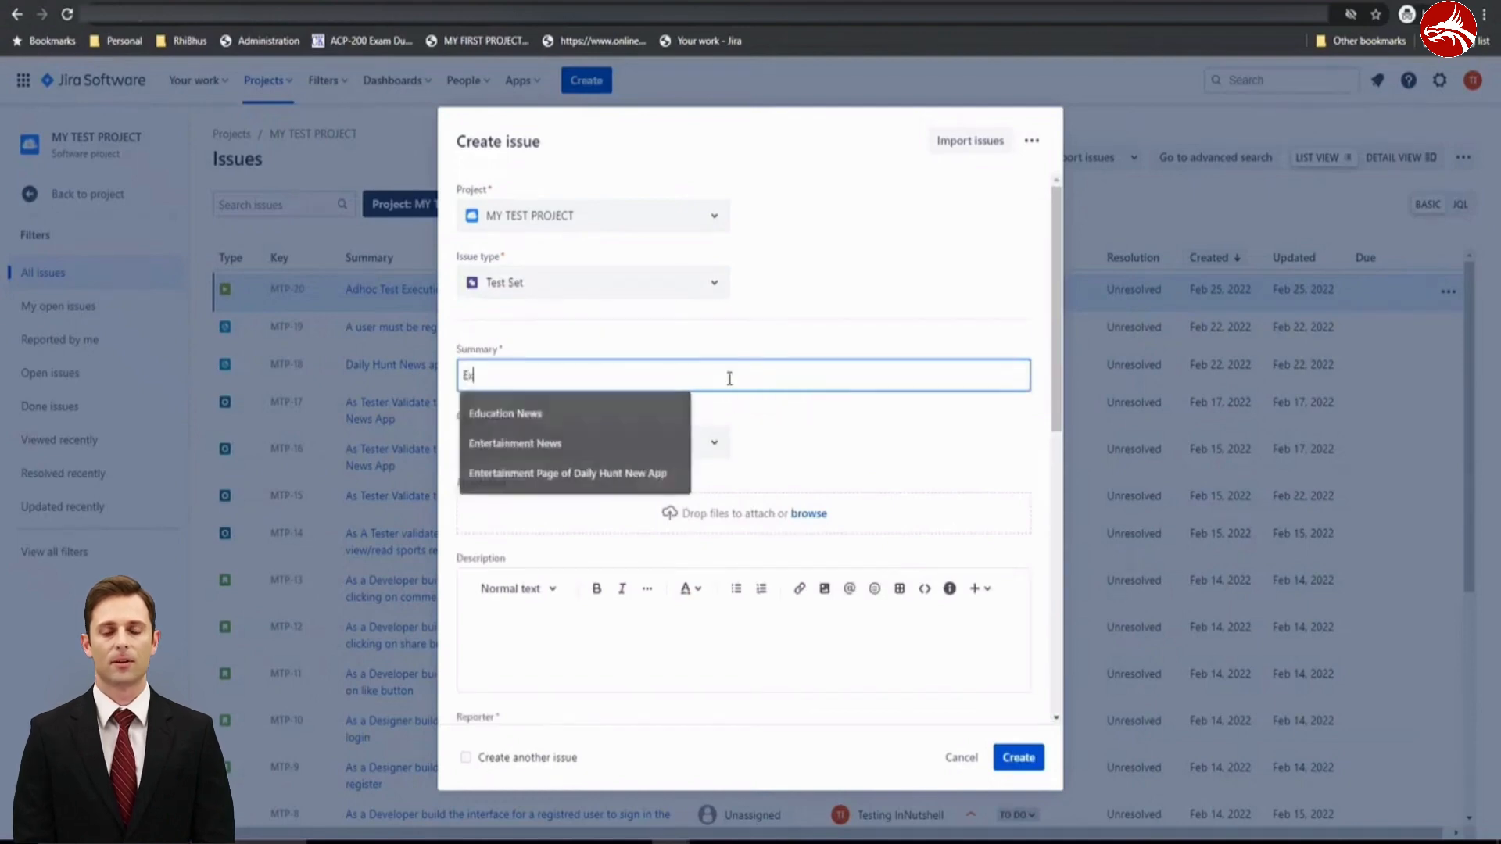
text(ploratory )
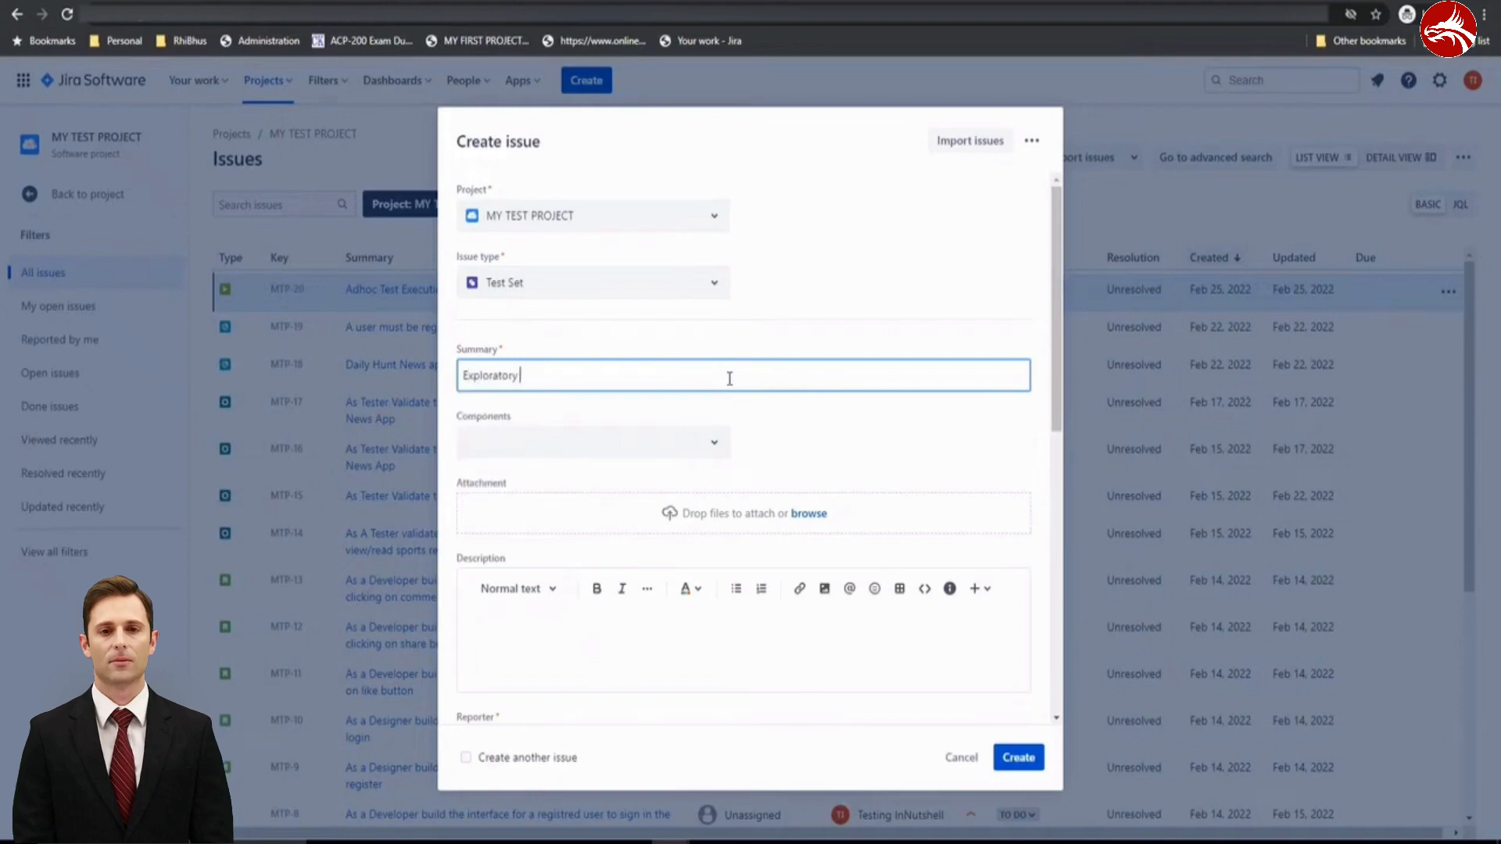
text(Test Set)
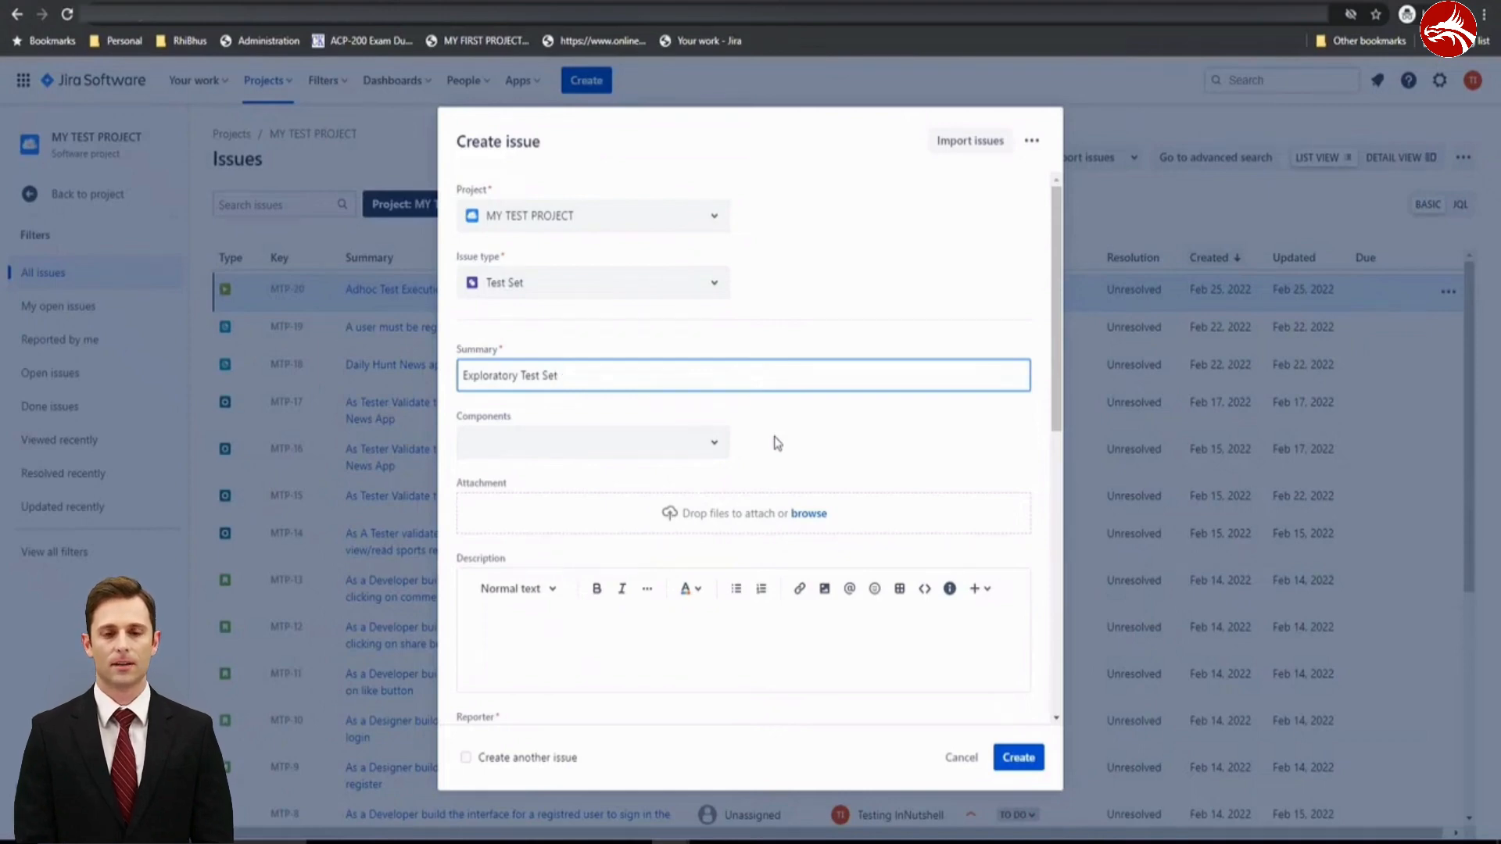
double_click(547, 376)
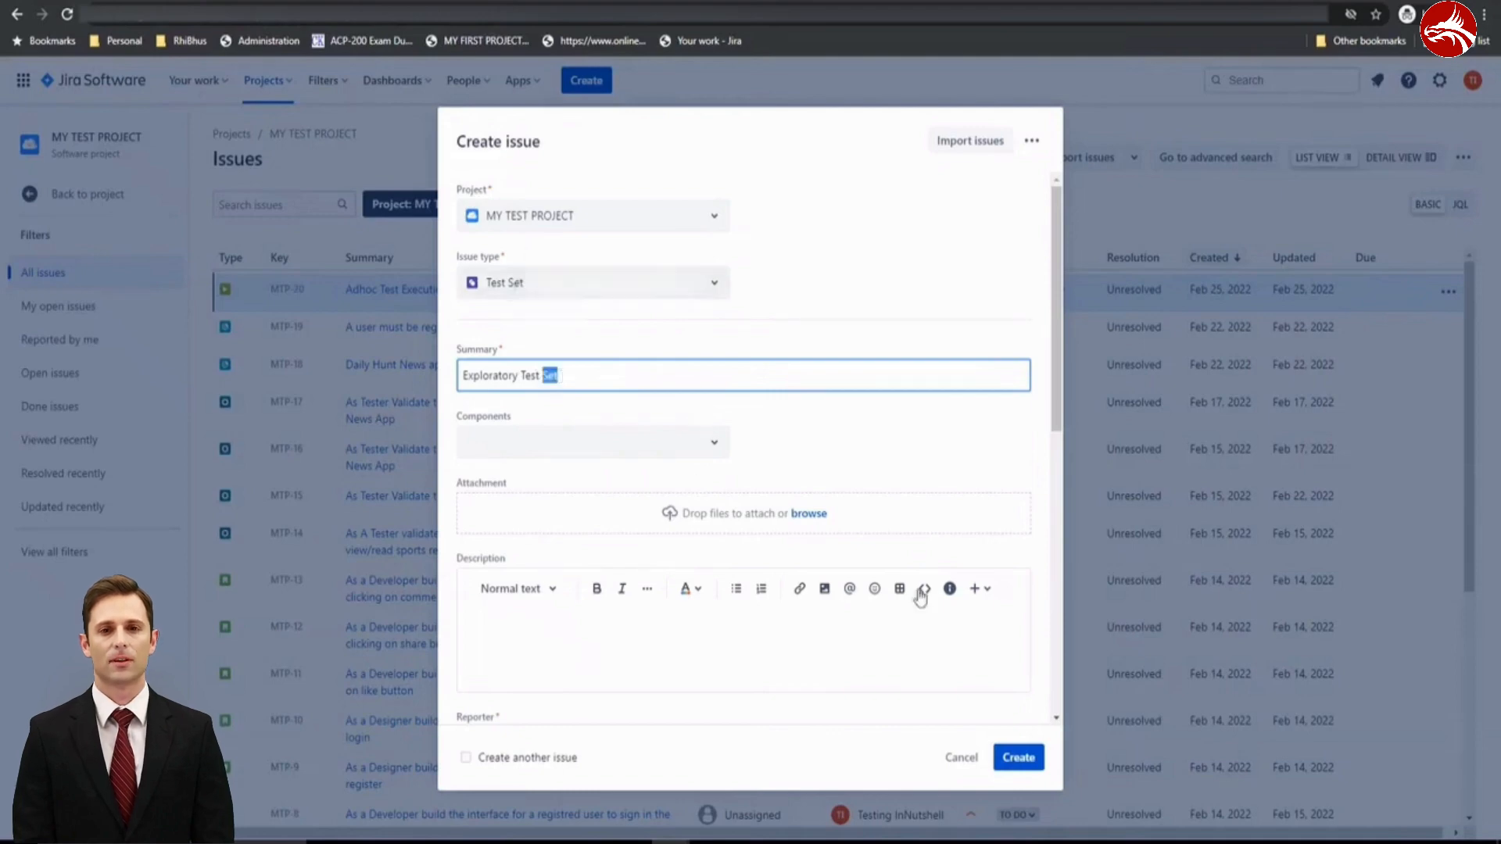
click(1031, 763)
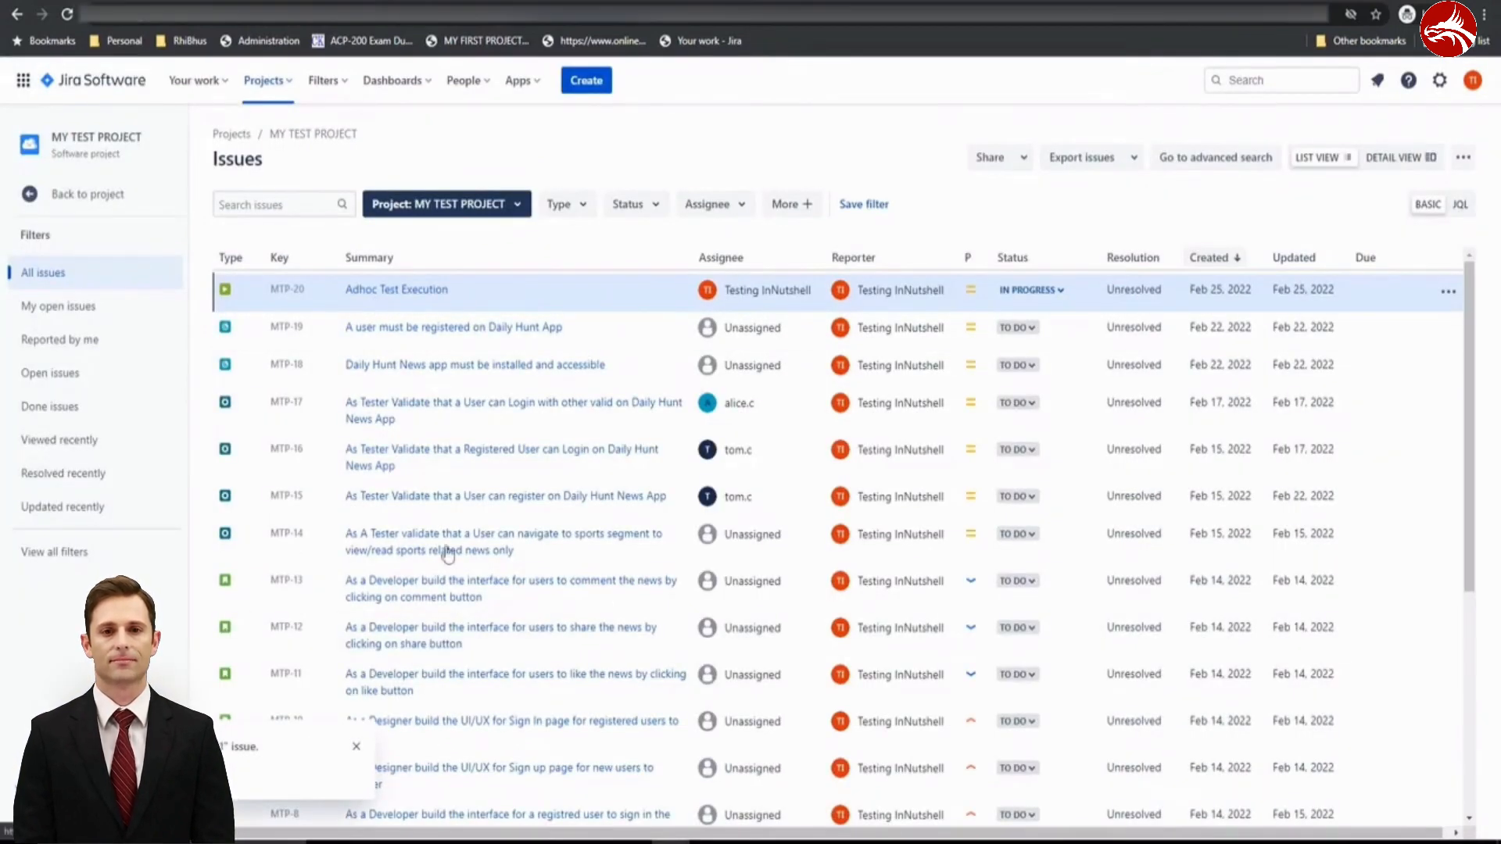
Step: Open the new Exploratory Test Set issue and add the existing tests MTP-15, MTP-16 and MTP-17 to it
click(370, 301)
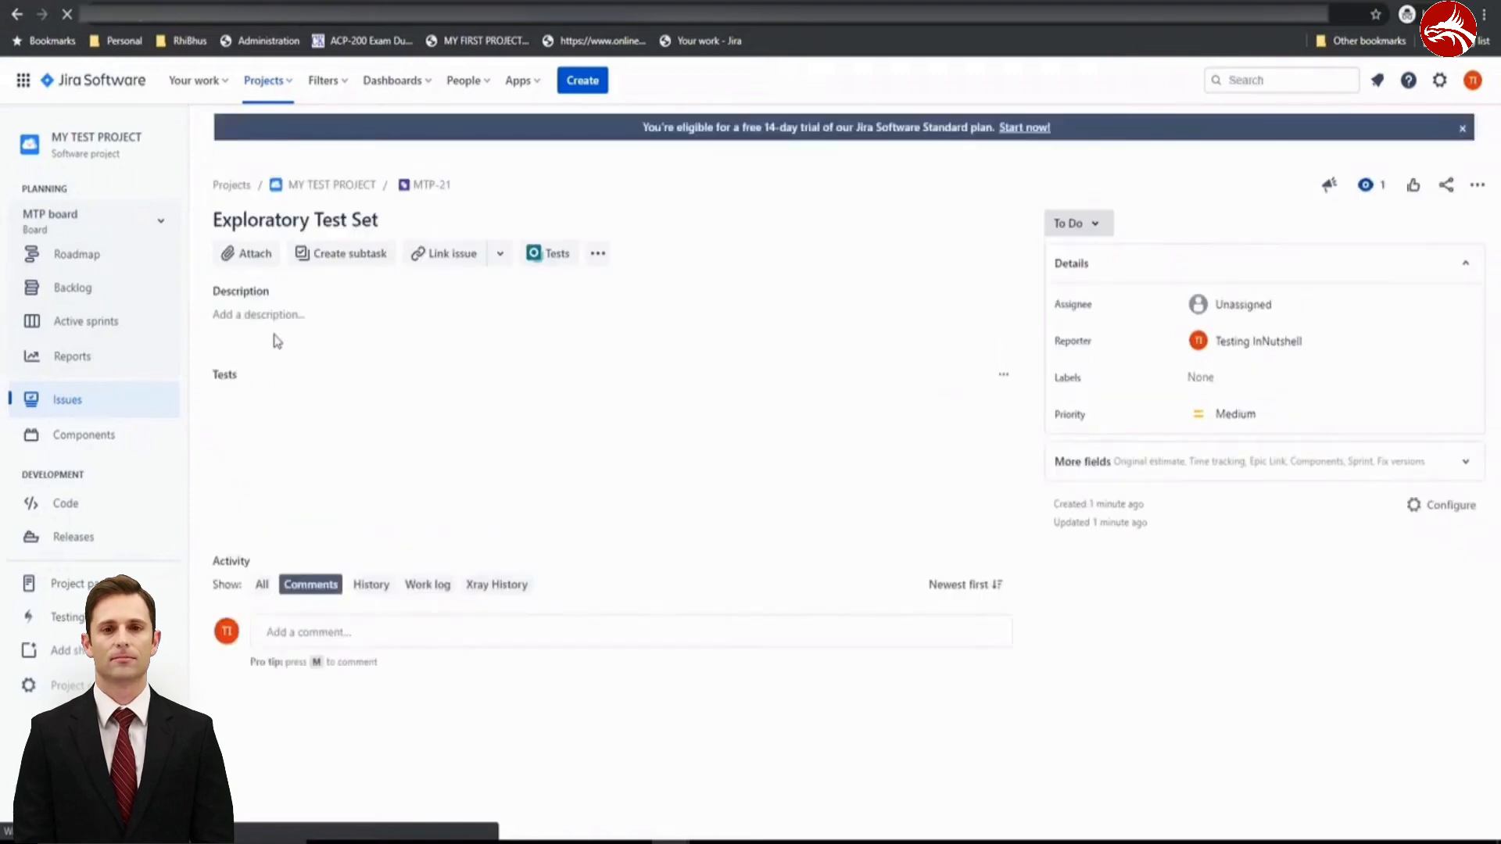
click(1462, 128)
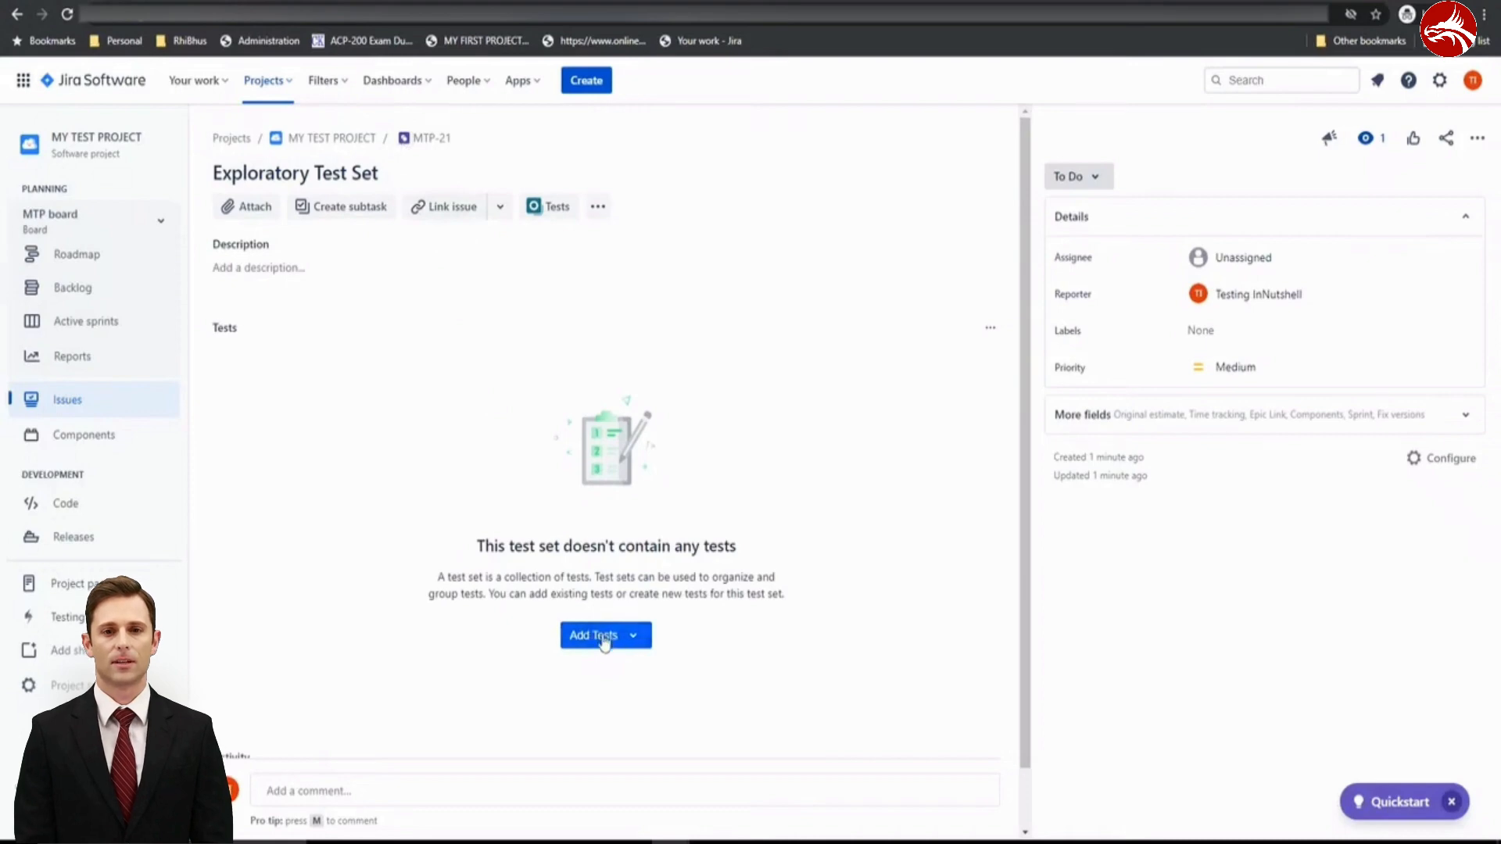
click(634, 637)
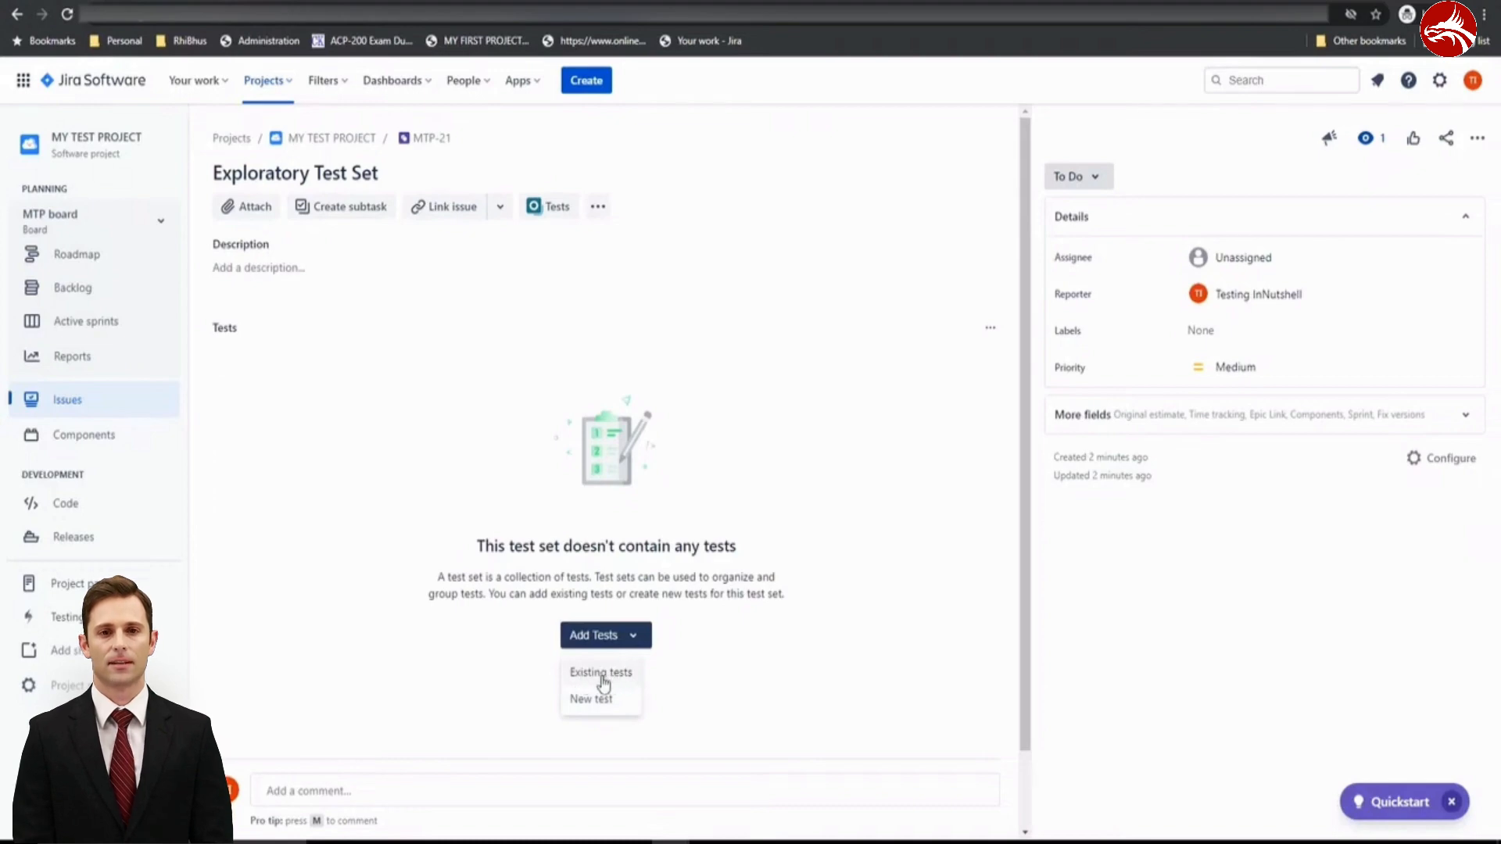
click(600, 674)
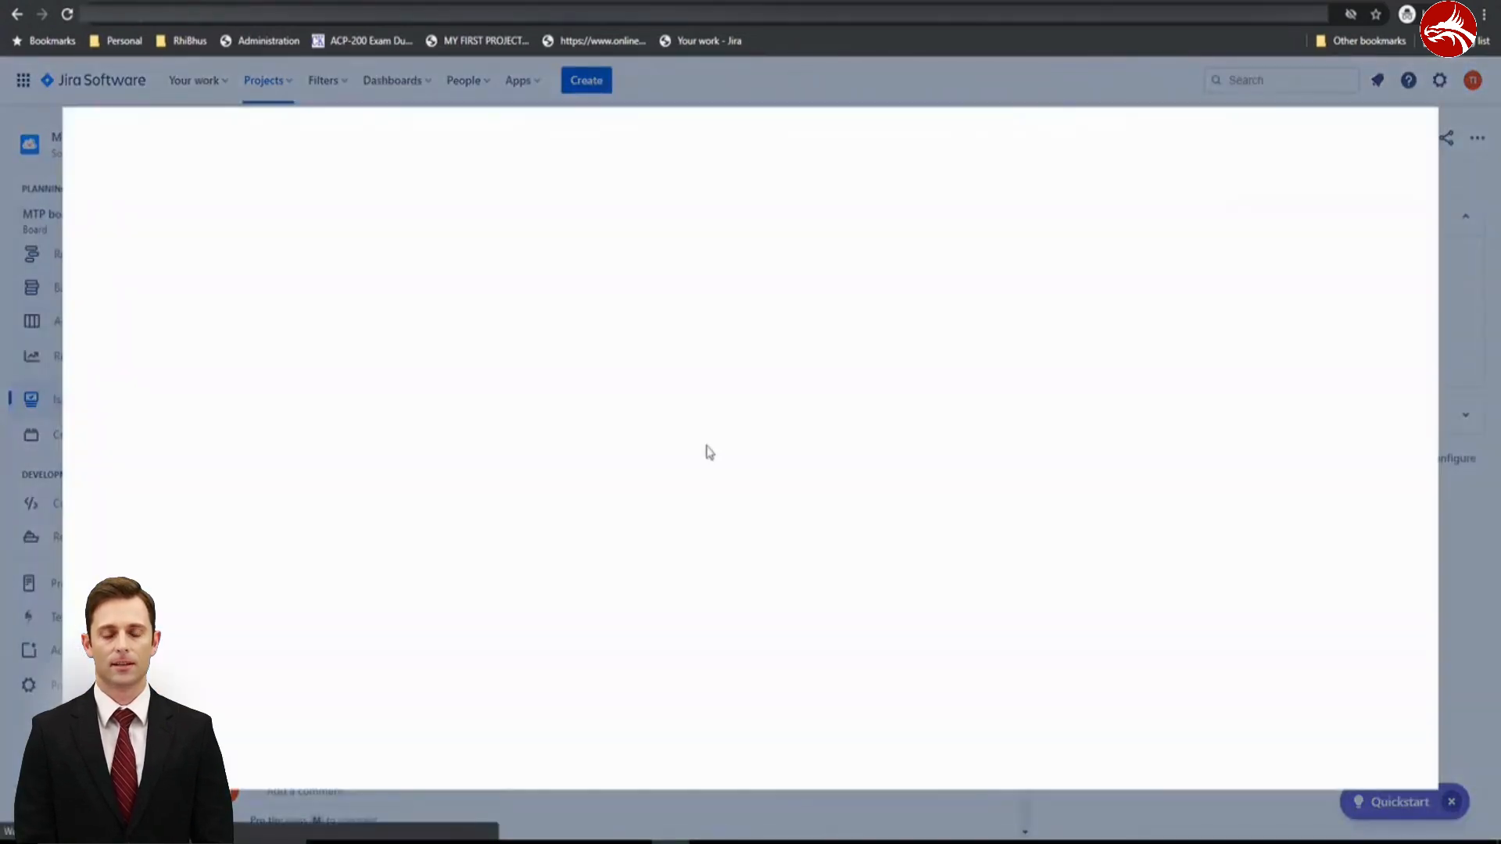
click(193, 279)
click(186, 341)
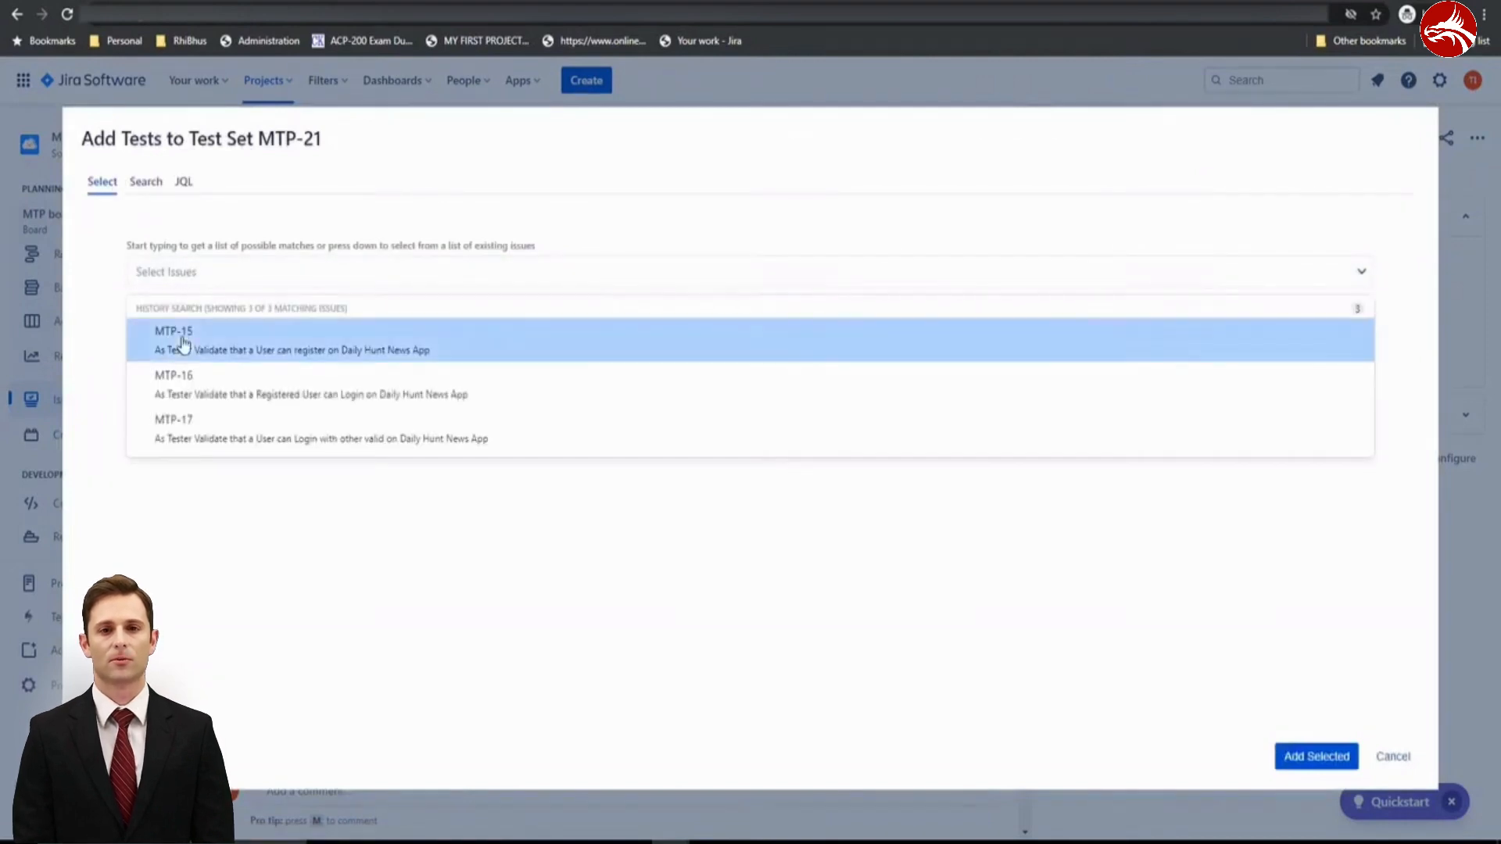
click(251, 283)
click(240, 354)
click(312, 282)
click(298, 358)
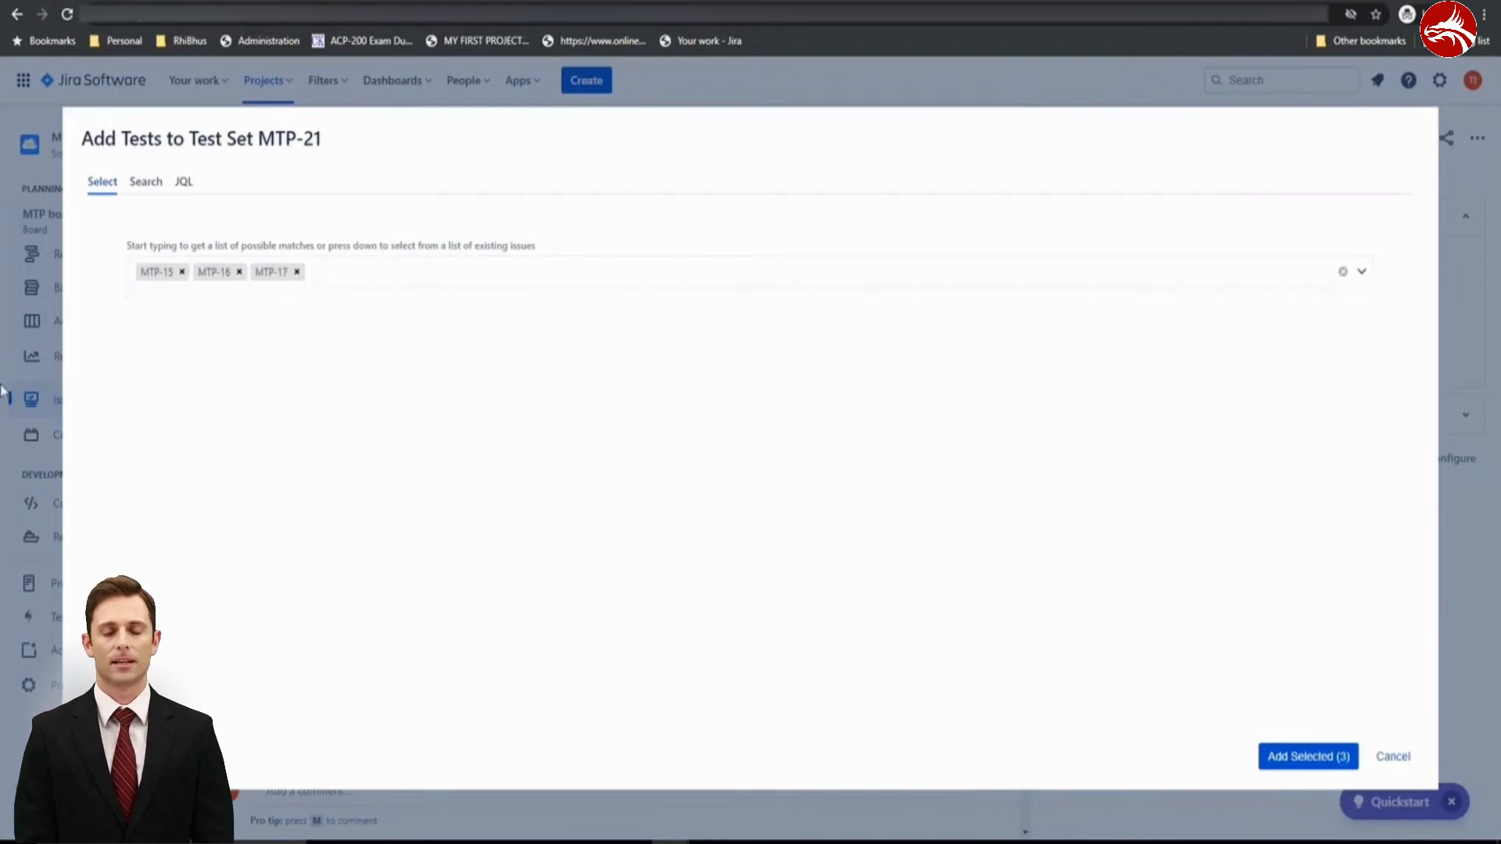
click(1302, 758)
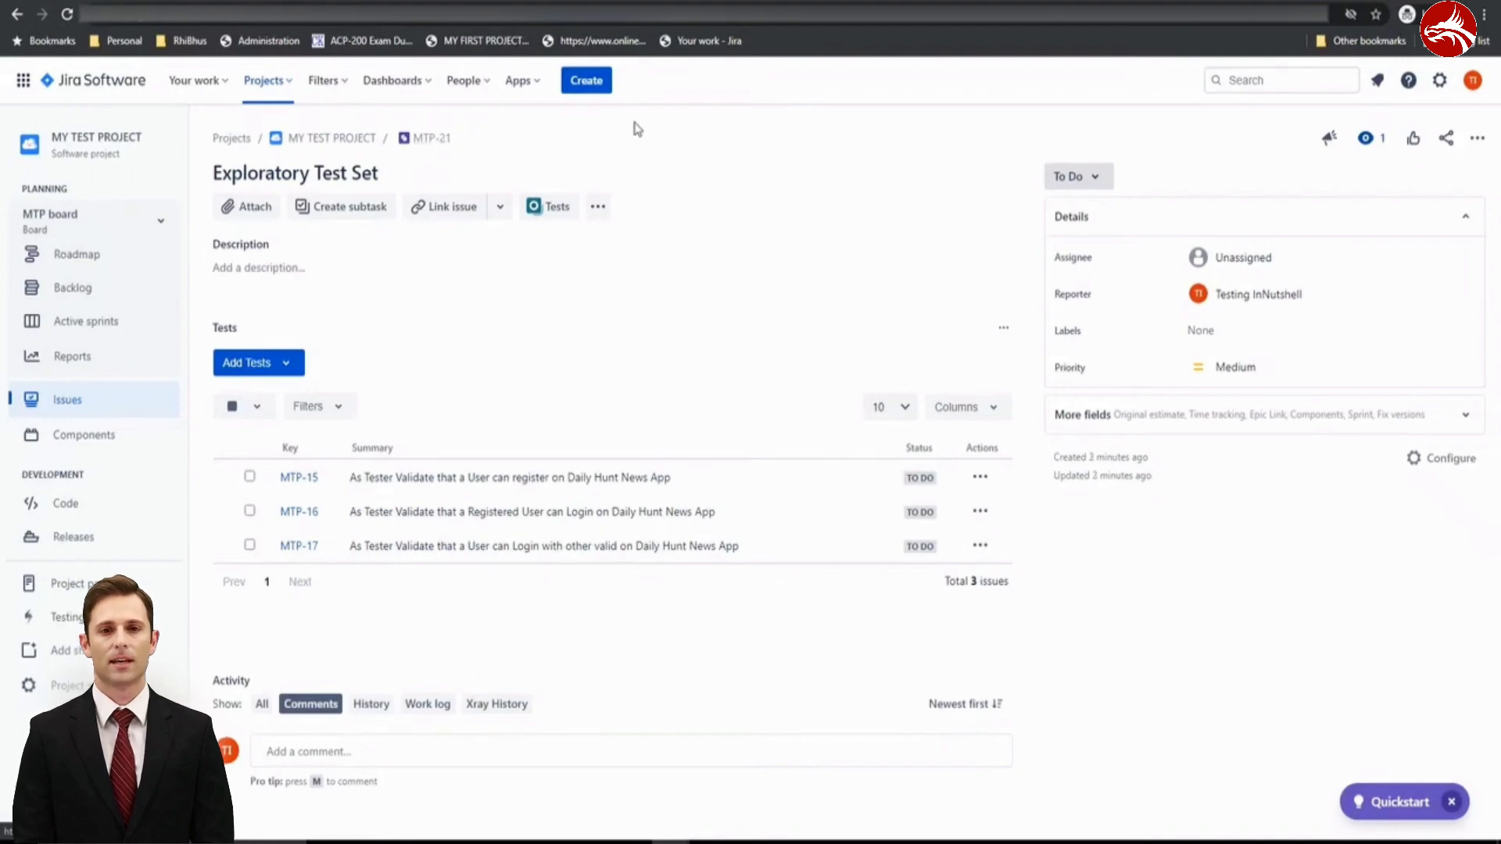
Step: Create a Test Execution issue in MY TEST PROJECT with the summary "Ad Hoc Test 2"
click(587, 81)
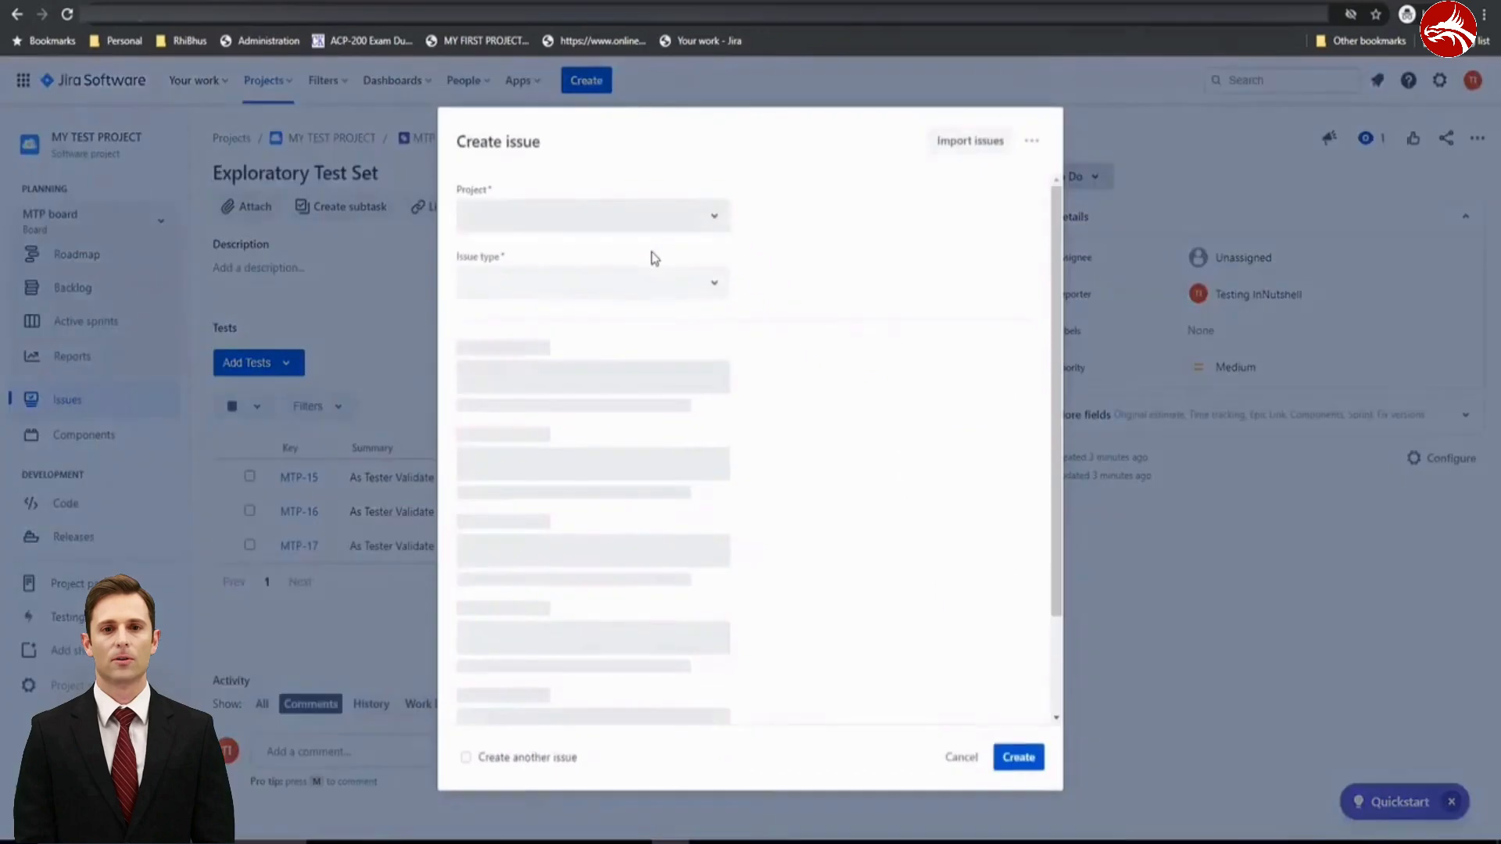
click(711, 291)
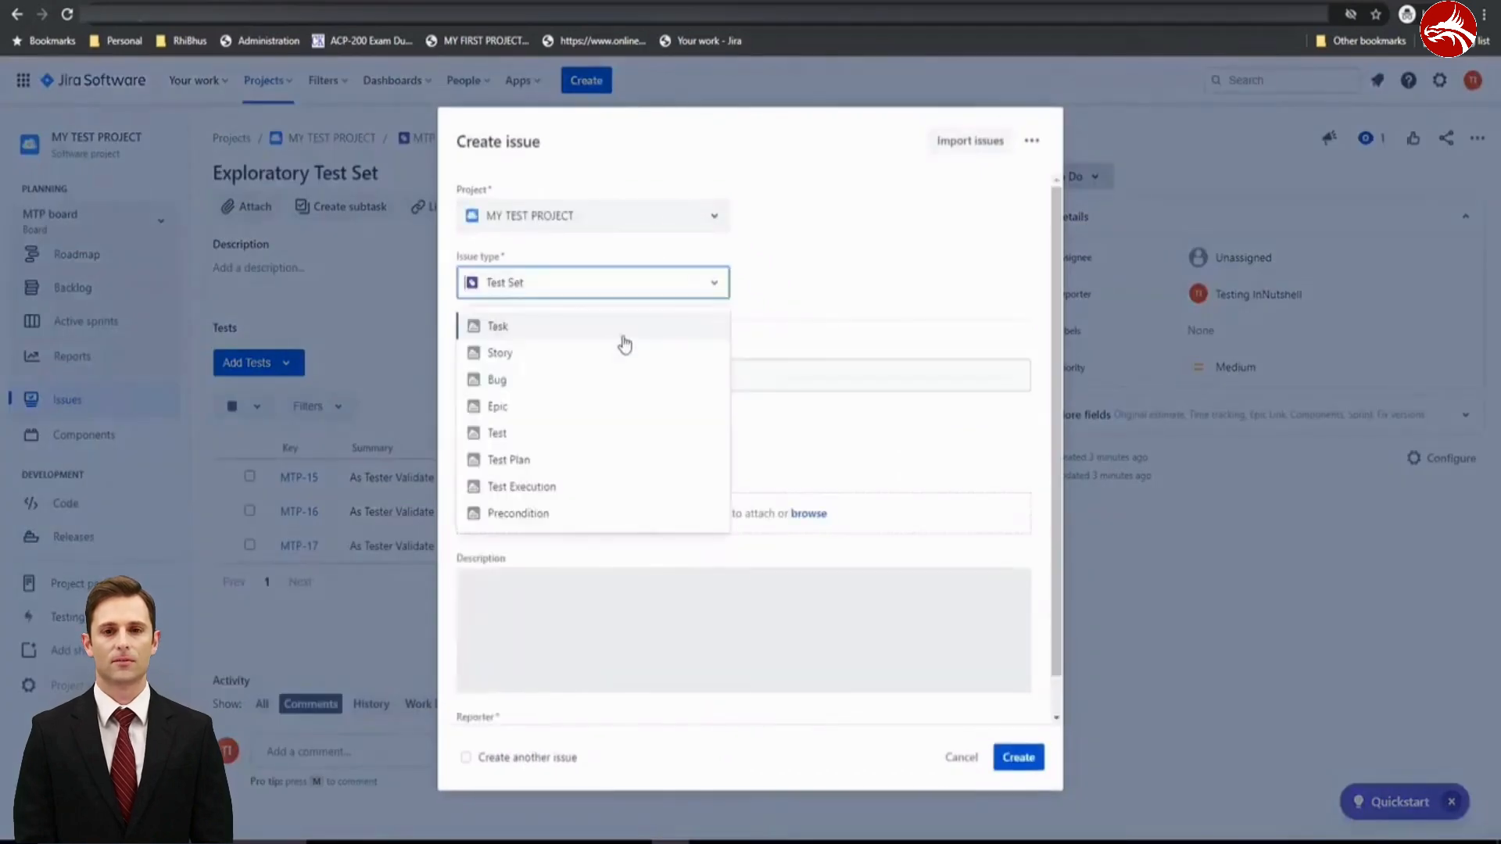
click(553, 488)
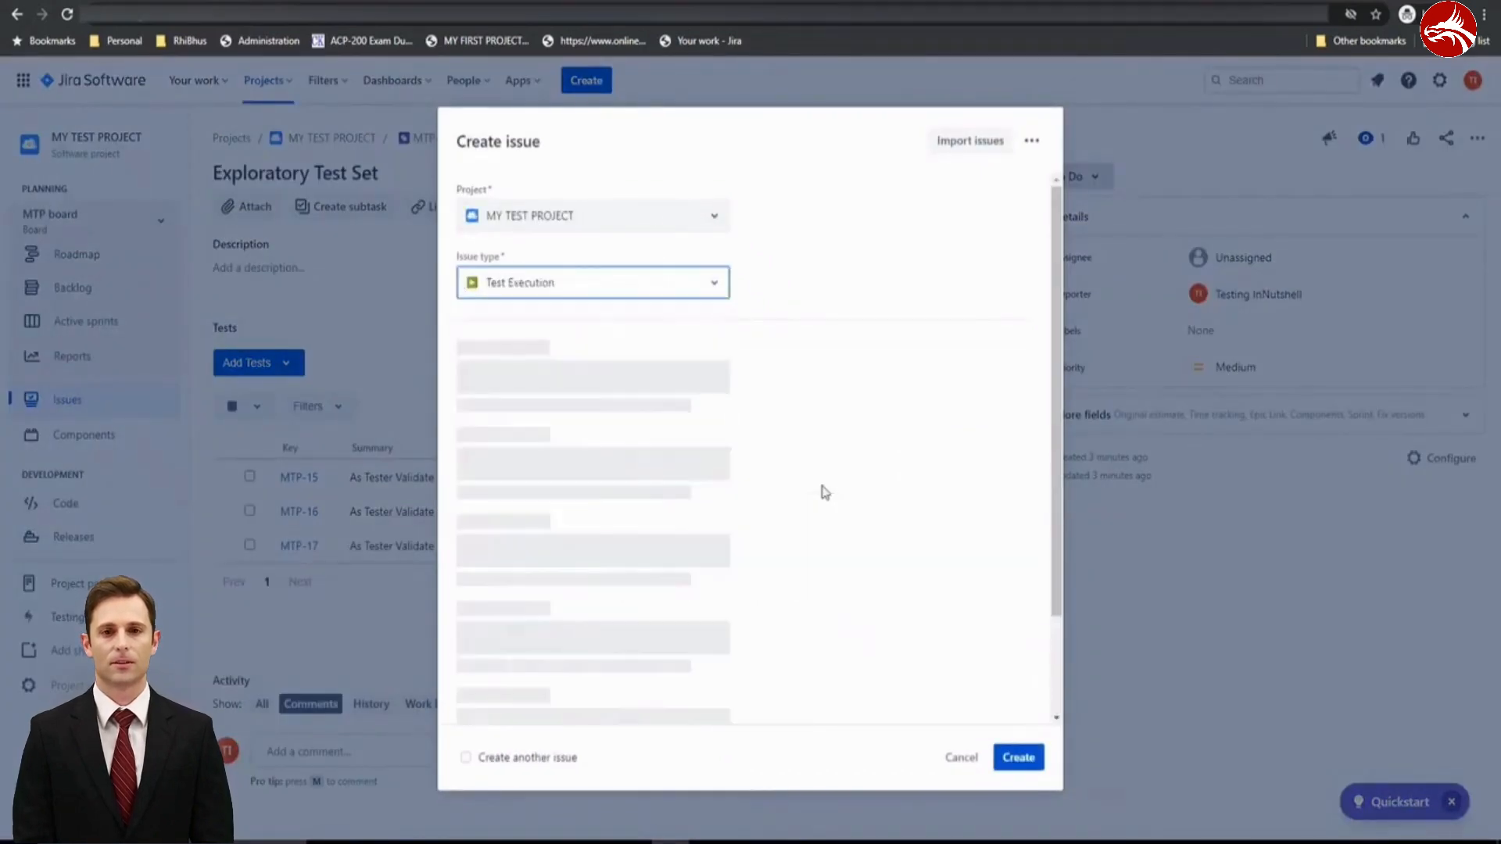
text(Ad Hoc)
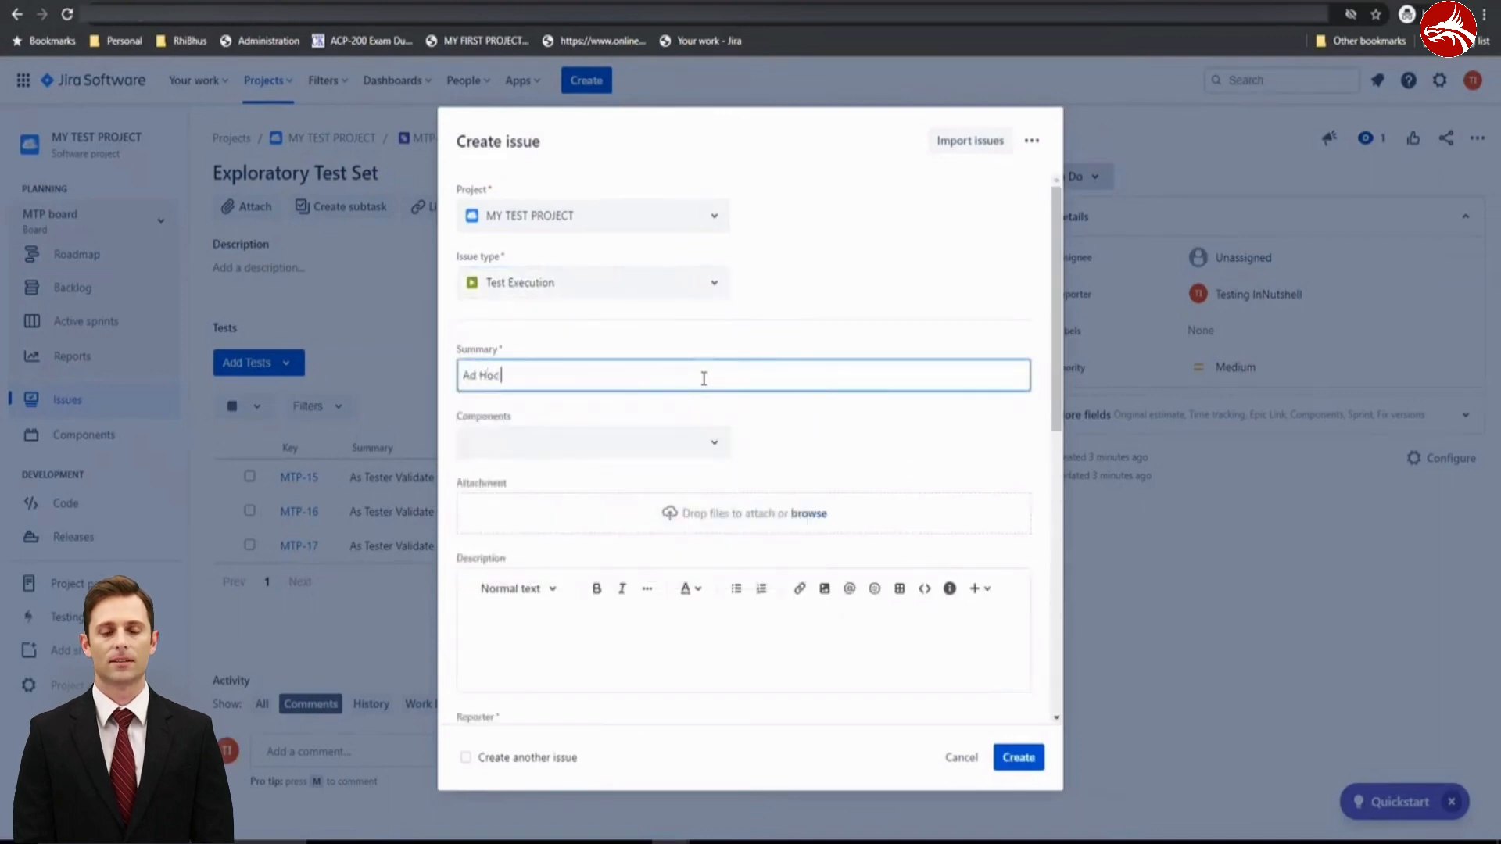
text( Test 2)
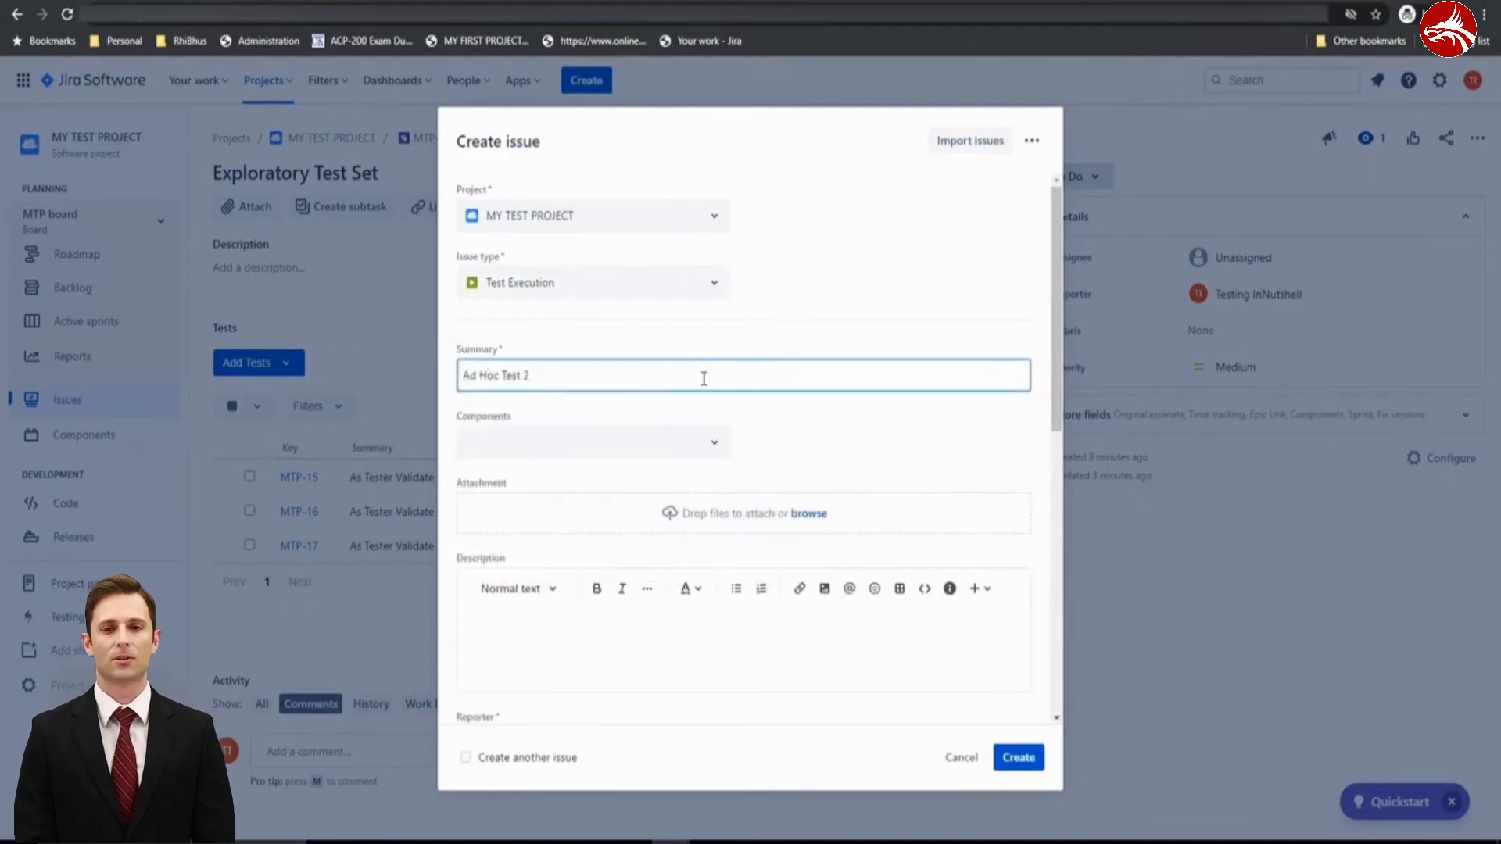
click(1018, 757)
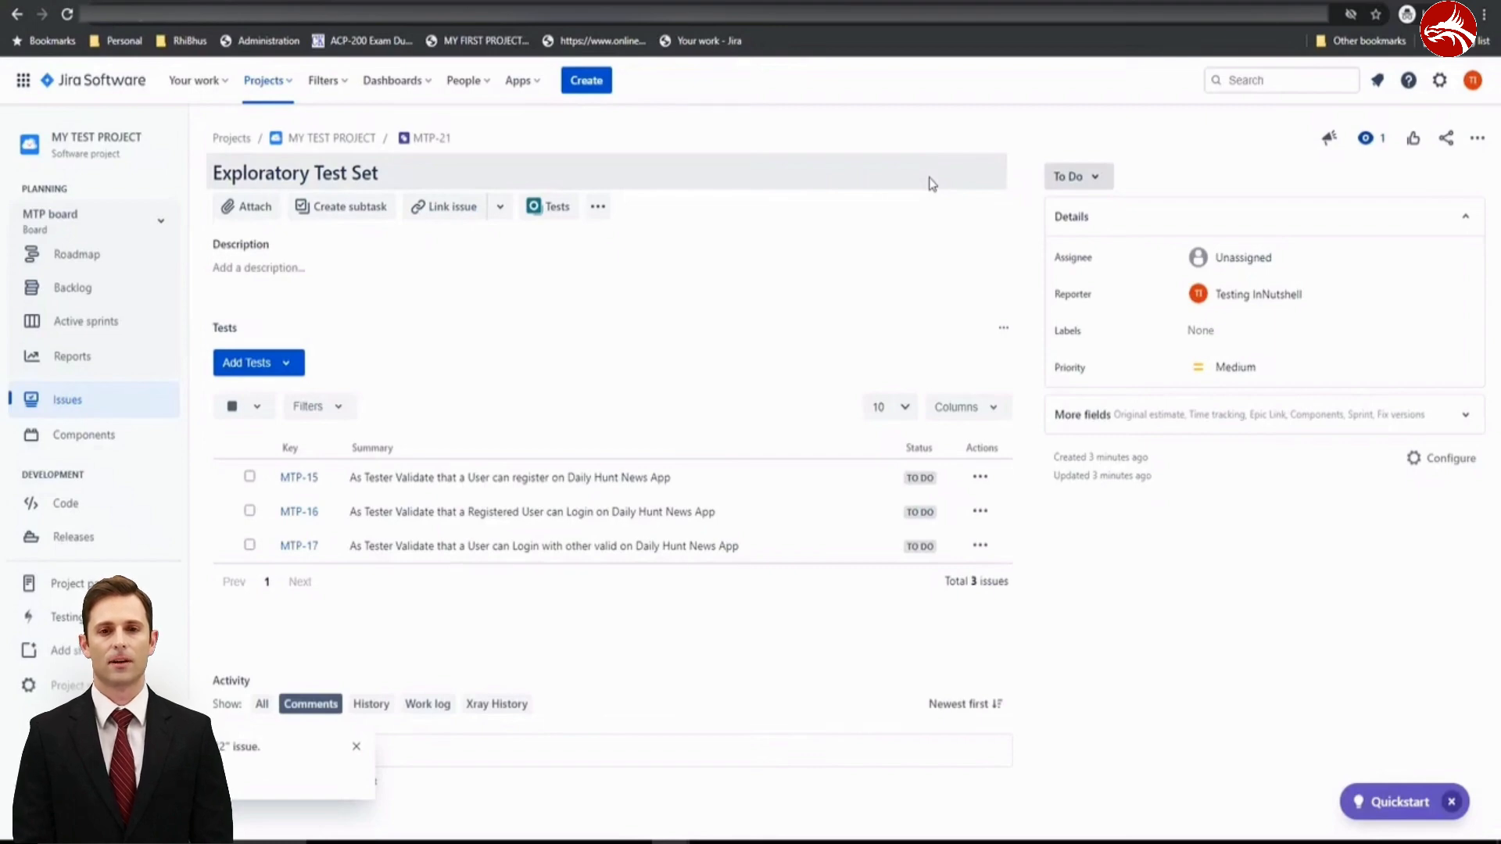
Step: Open the new Ad Hoc Test 2 execution and add the tests from test set MTP-21, Exploratory Test Set
click(85, 781)
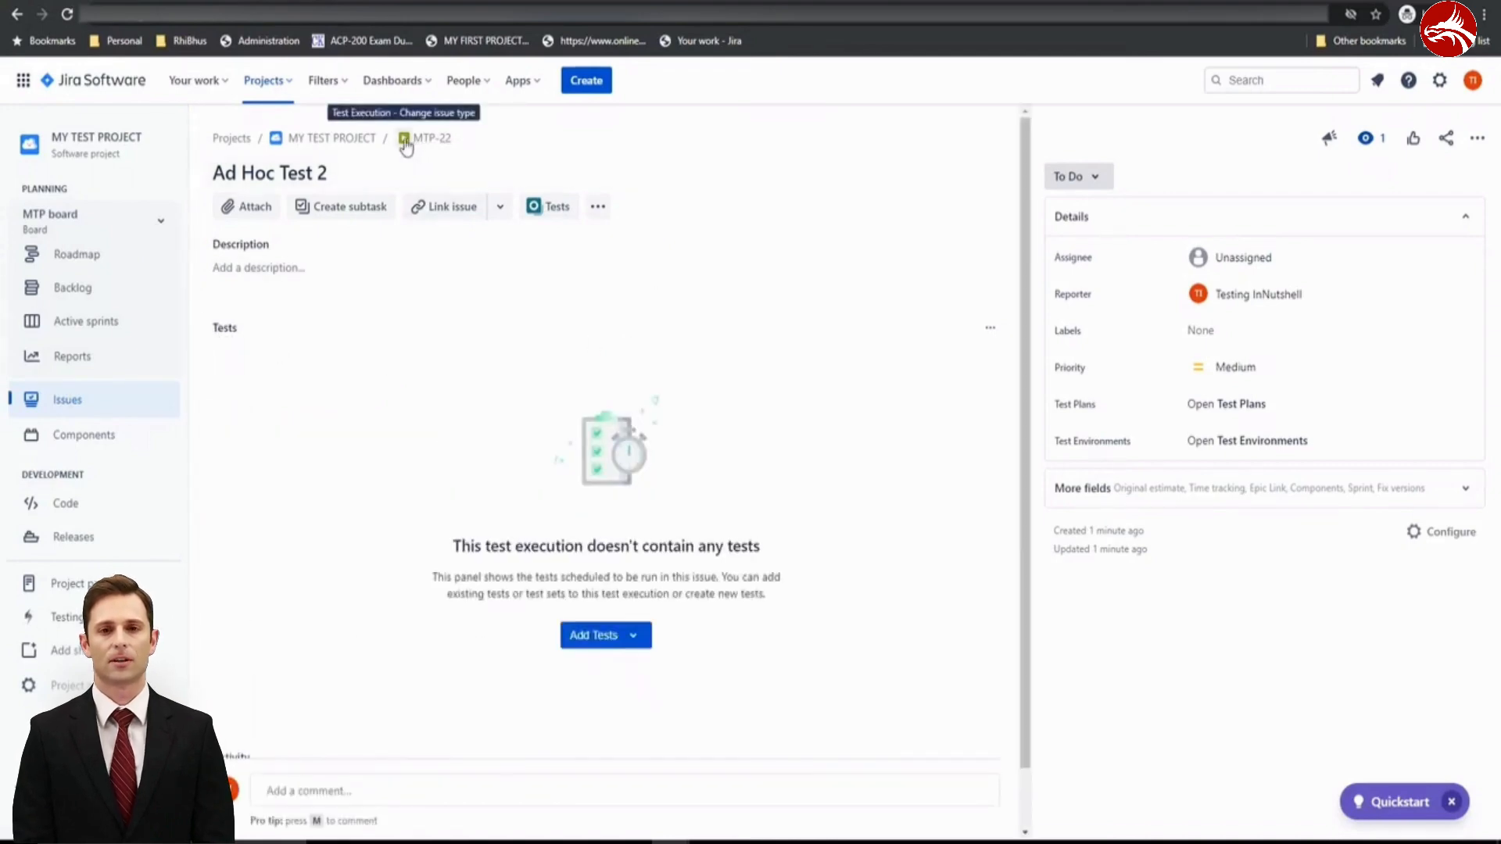
click(635, 637)
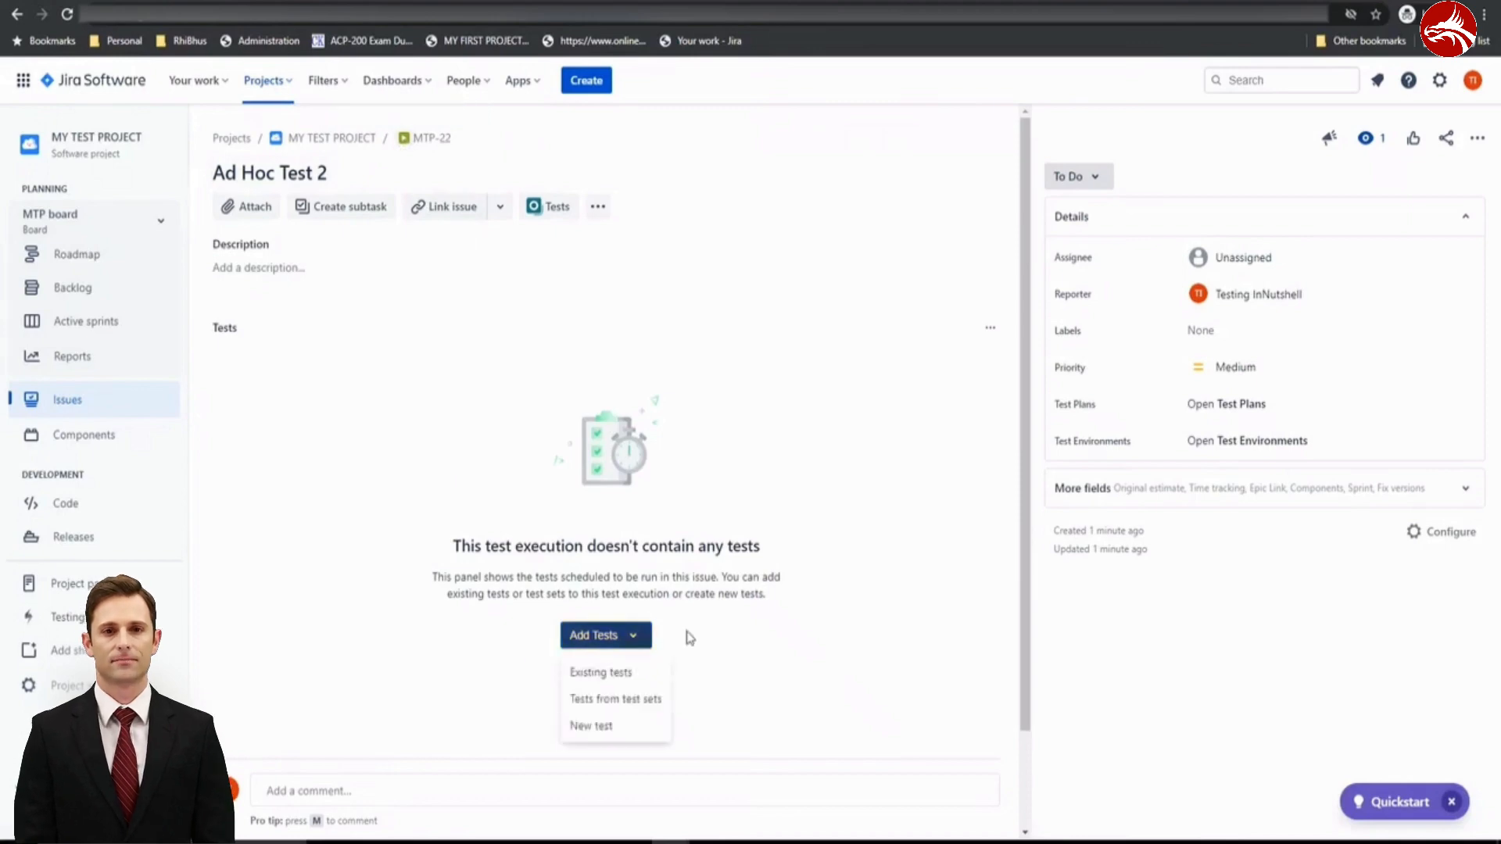
scroll(688, 637, down, 2)
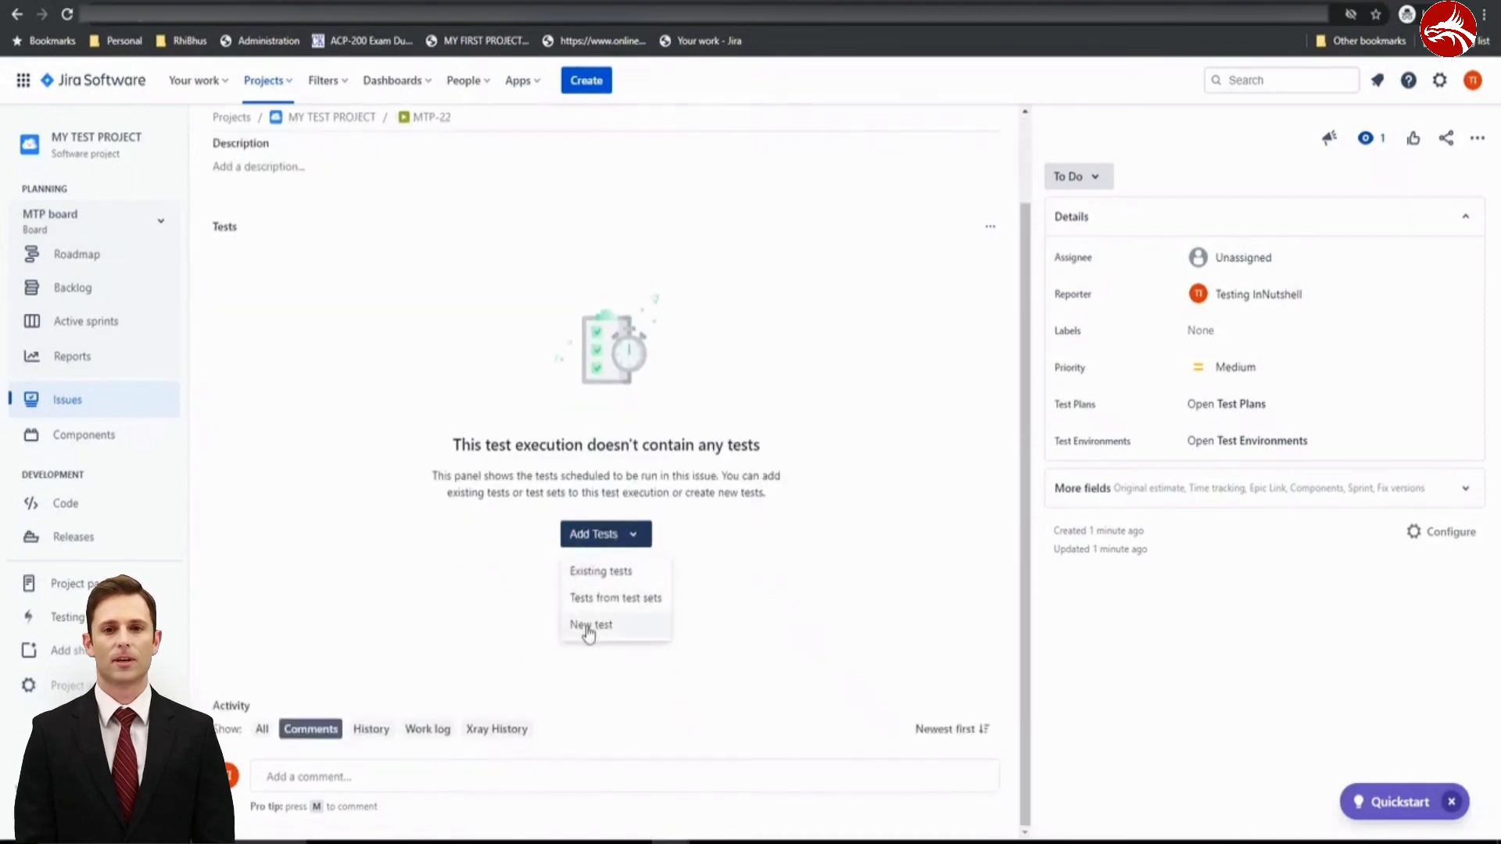
click(649, 599)
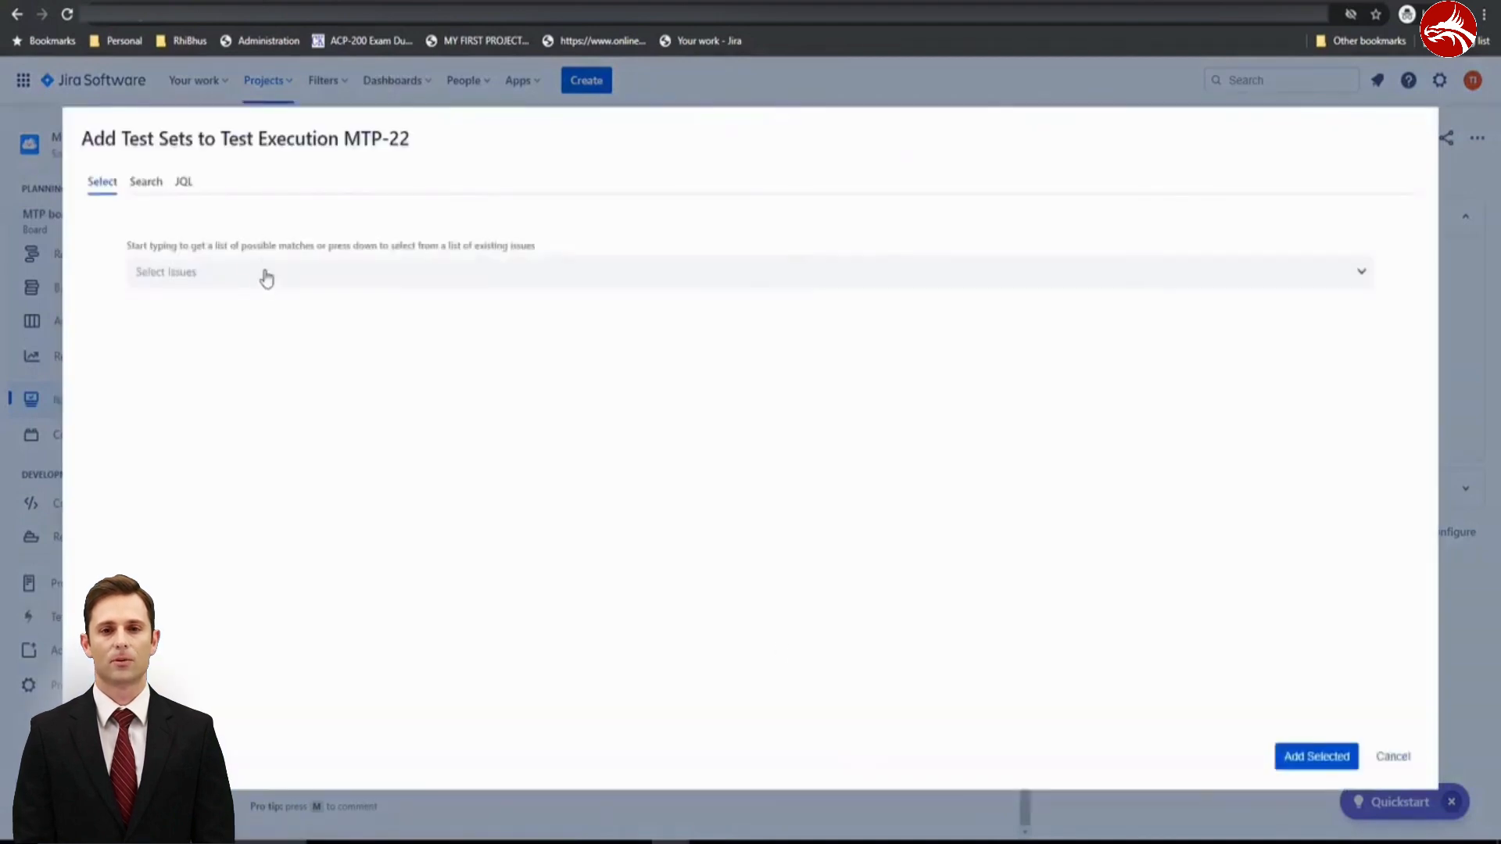
click(266, 278)
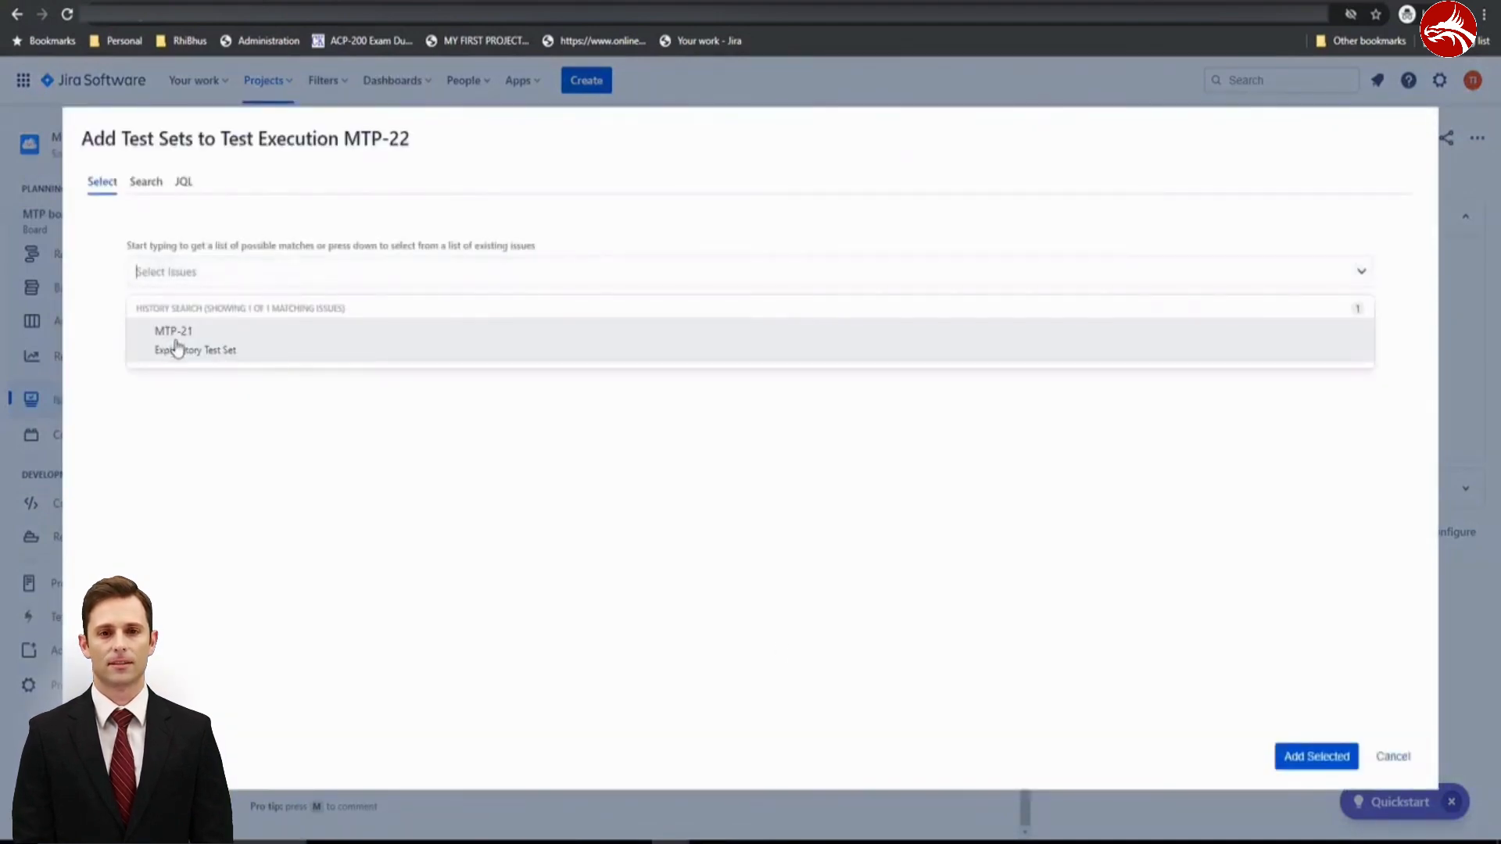
click(255, 352)
click(1298, 757)
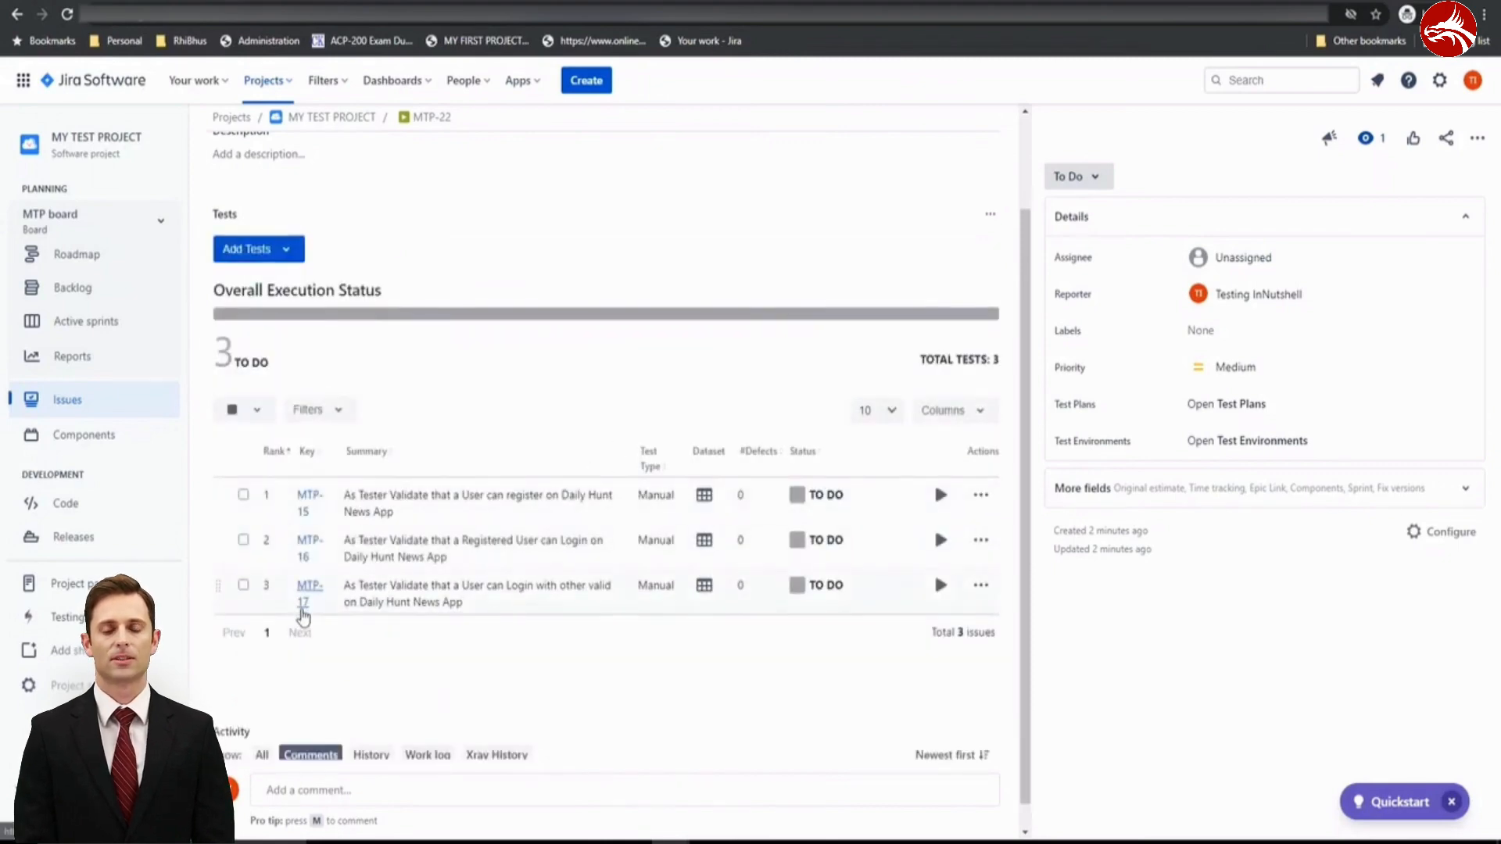
scroll(486, 604, up, 2)
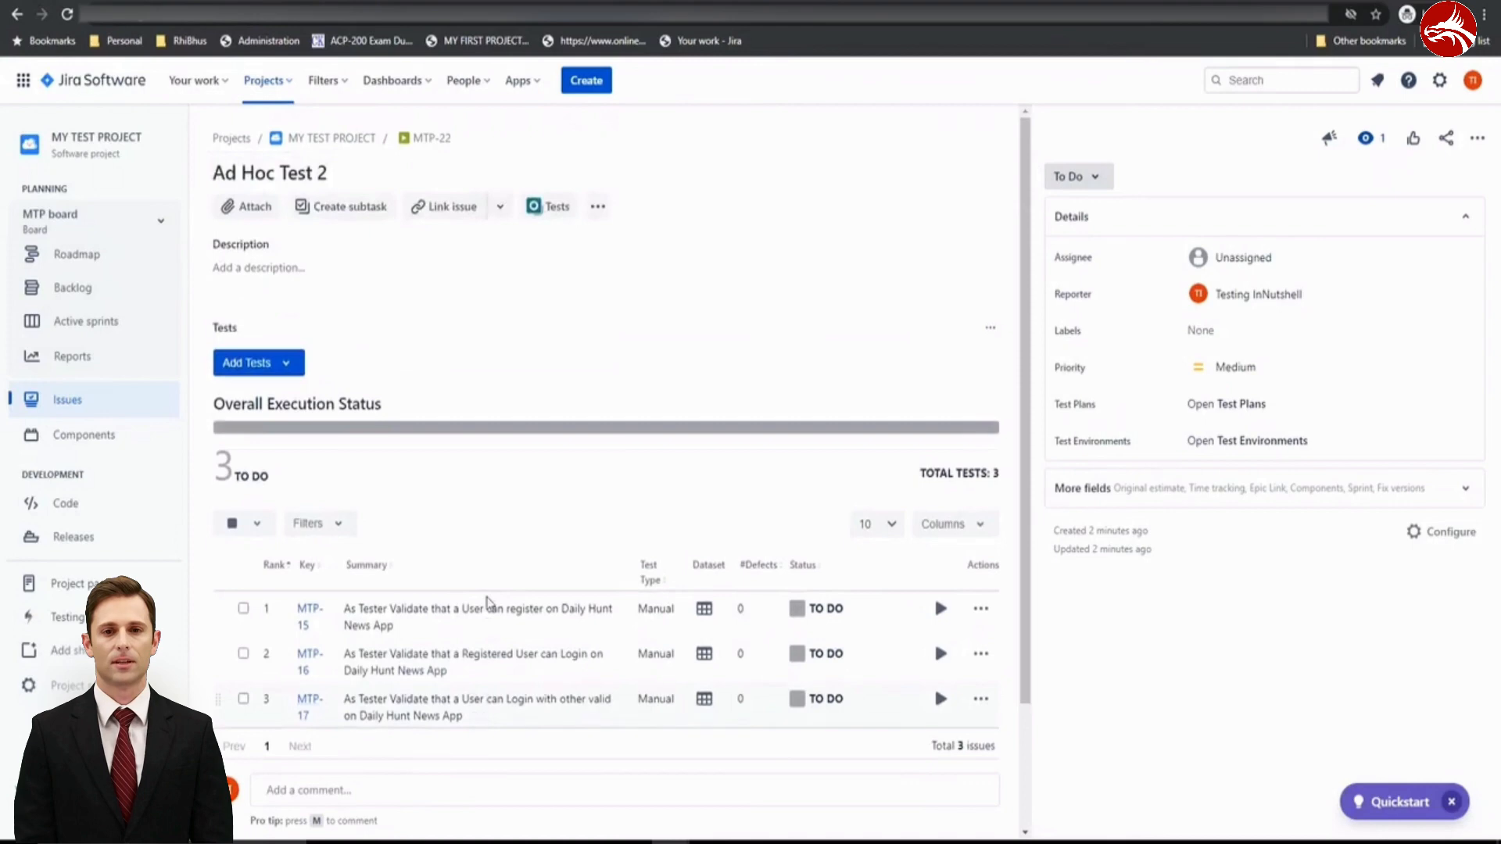